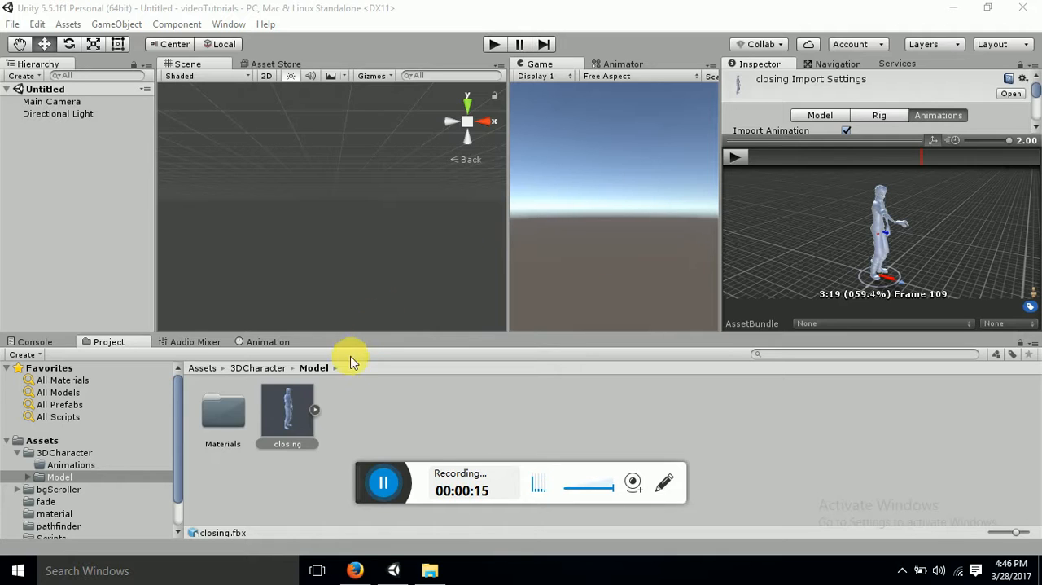
Add the closing model from the Model folder to the scene and set its Y rotation to 180
left_click(243, 391, "ctrl")
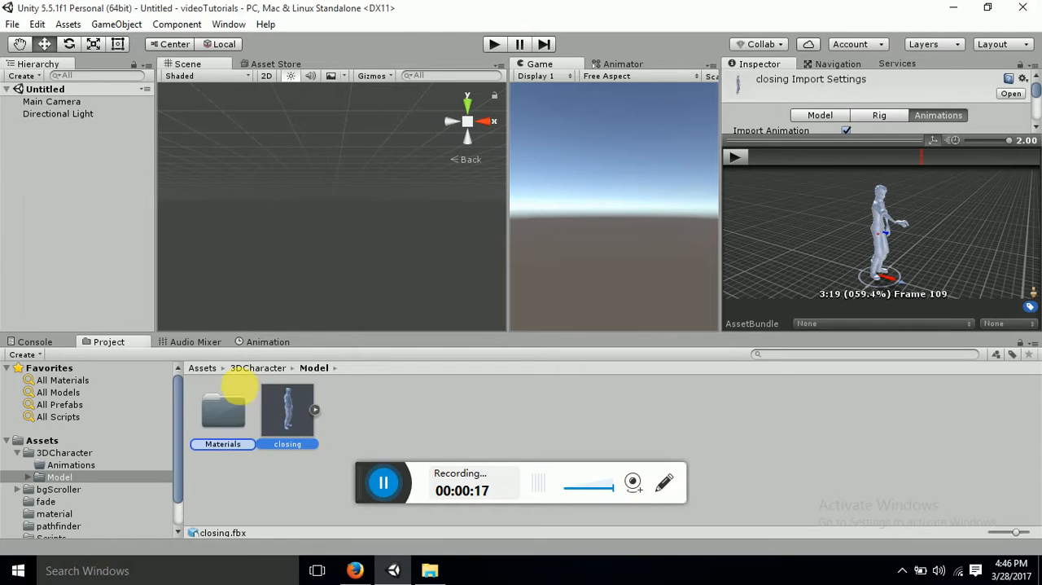
left_click_drag(273, 403, 41, 209)
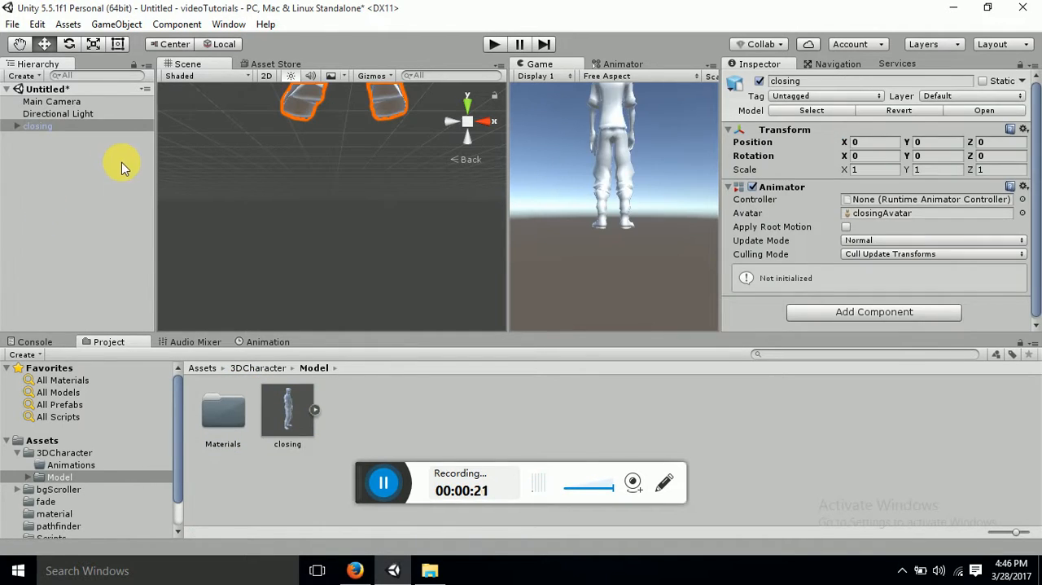
double_click(103, 127)
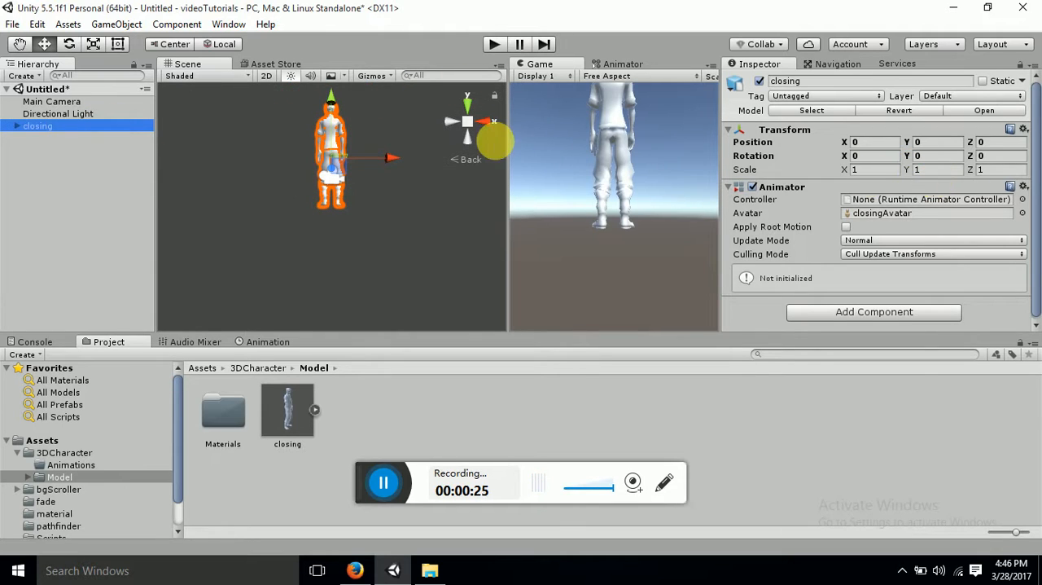
left_click(957, 157)
type("180")
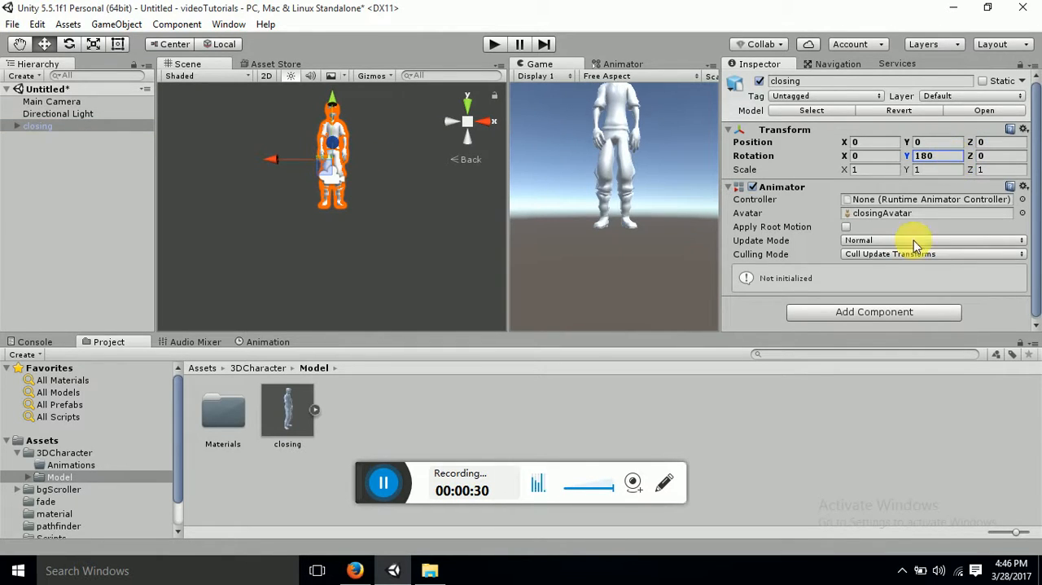
Lower the closing character along the Y axis to about -3.85 so its whole body fits in the Game view
left_click(59, 207)
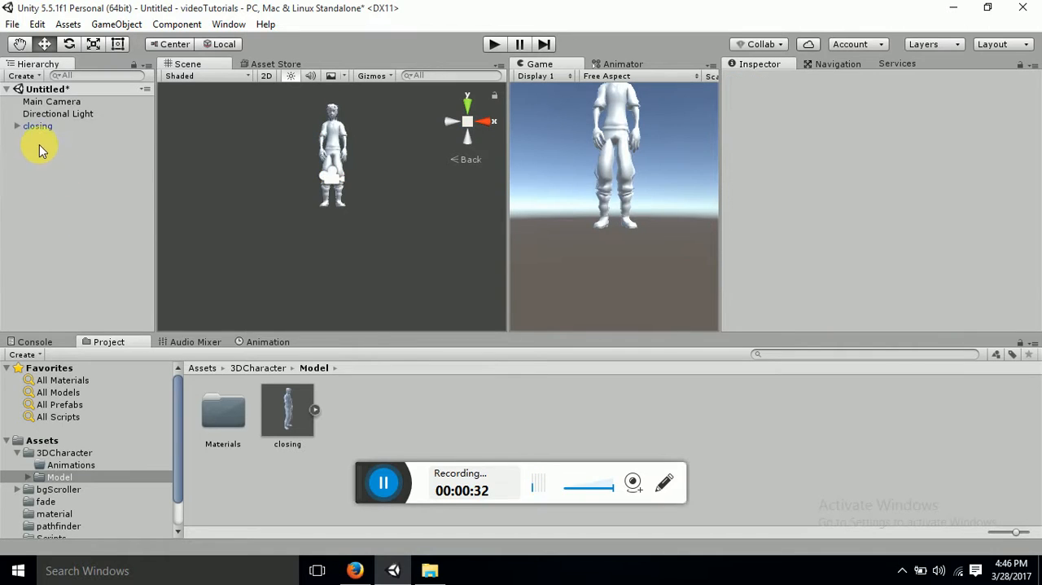
left_click(32, 128)
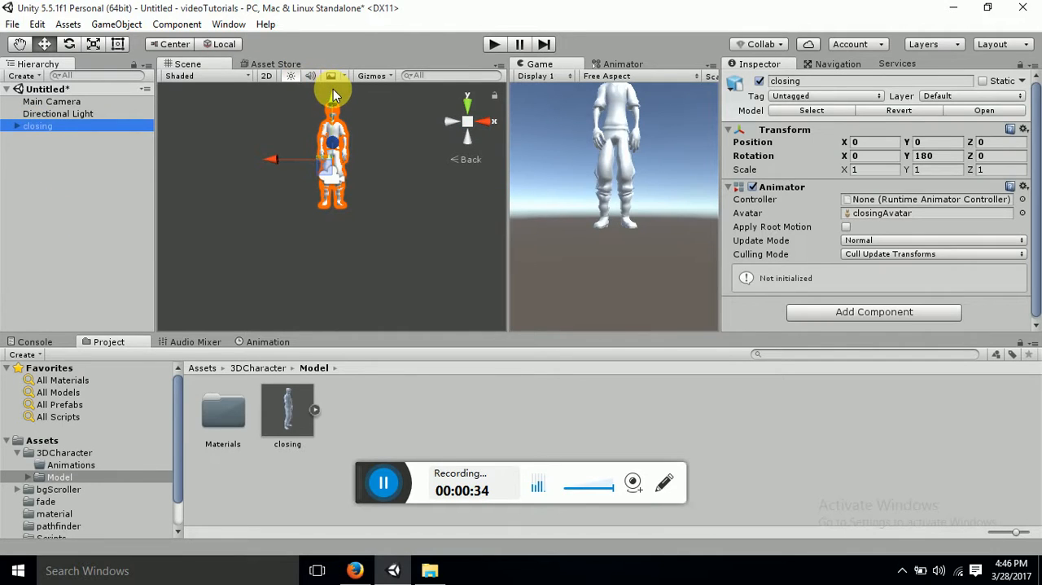
left_click_drag(333, 91, 353, 141)
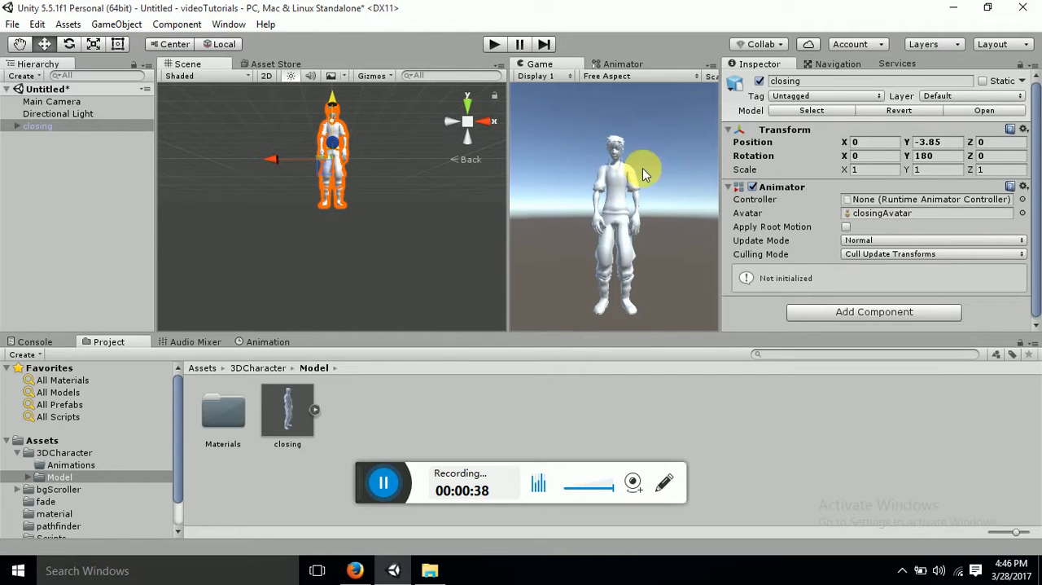
Run the scene in play mode to check whether the character animates, and stop it
left_click(494, 45)
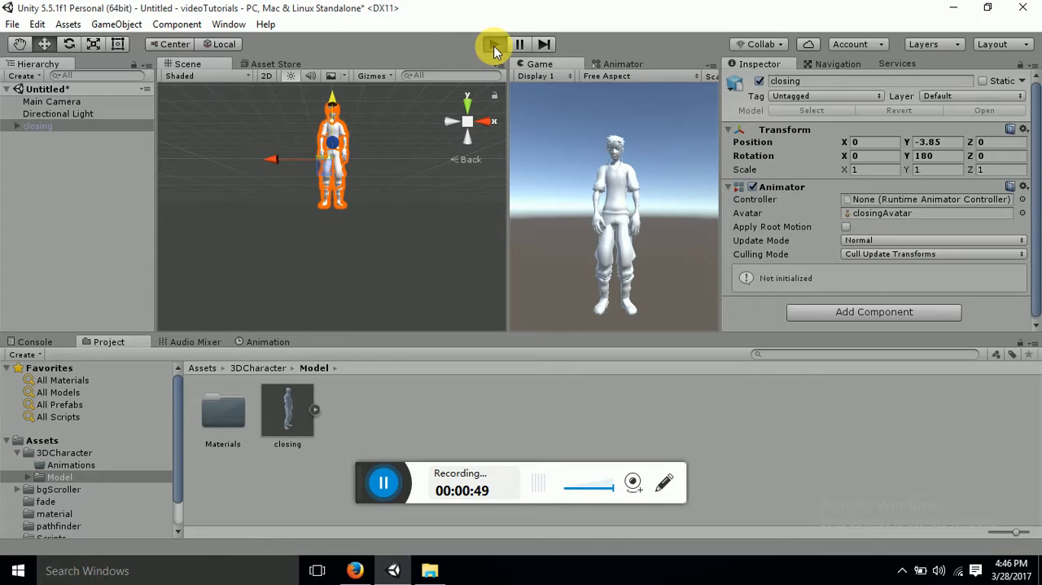
left_click(494, 47)
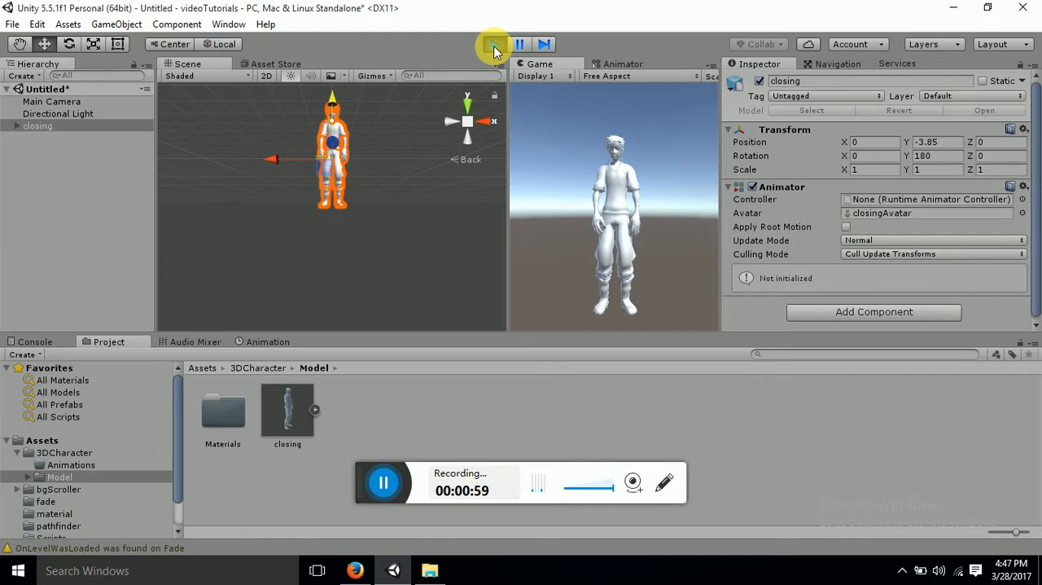
left_click(494, 46)
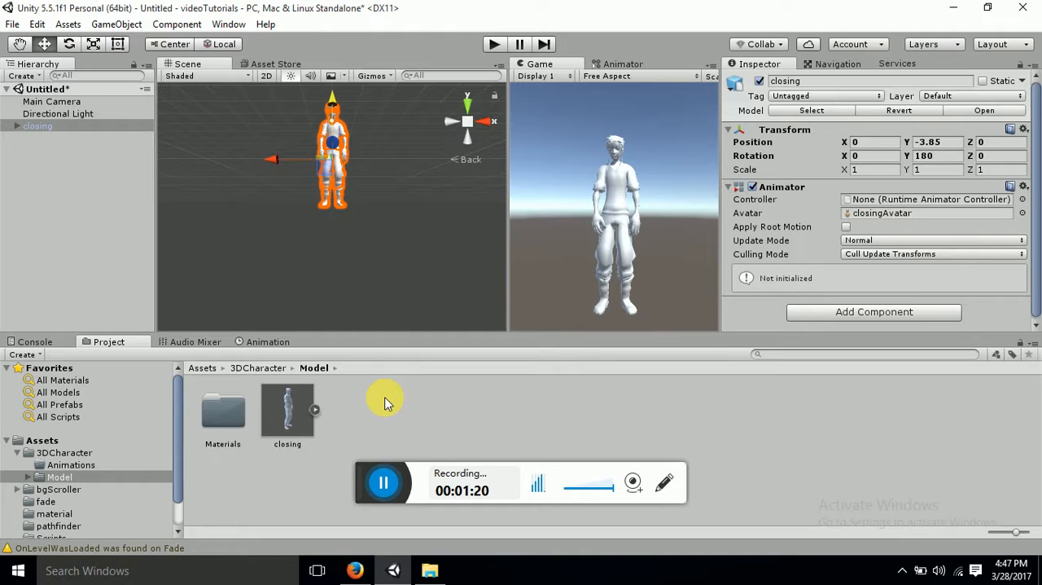
Create an Animator Controller named closing in the 3DCharacter/Animations folder
left_click(272, 371)
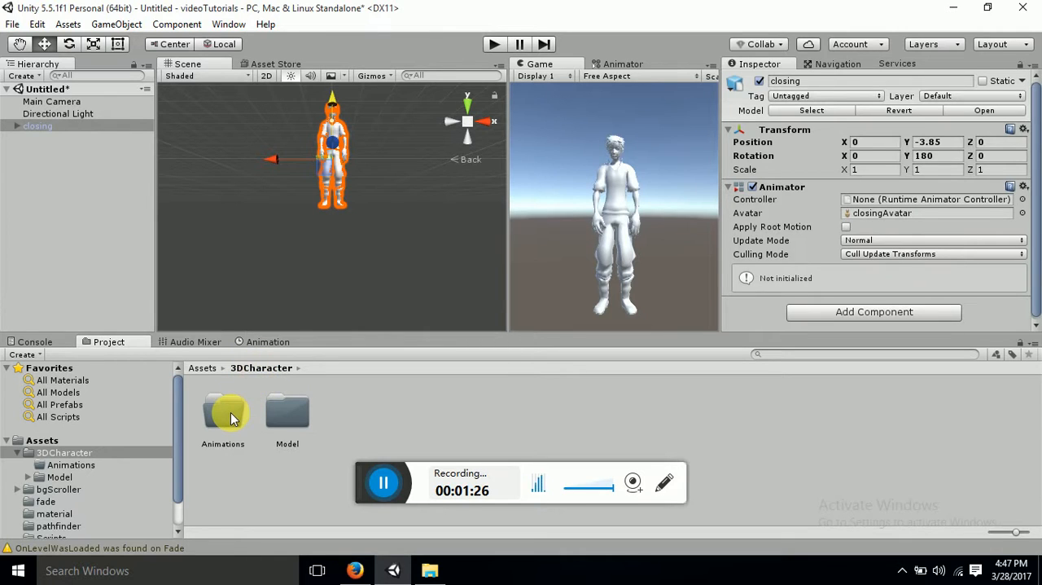
double_click(225, 416)
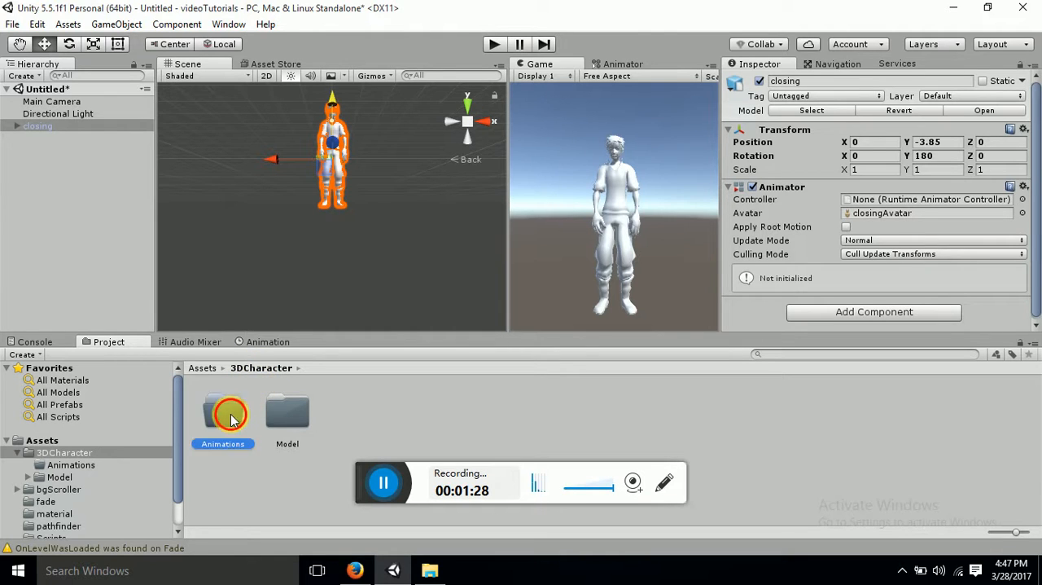
right_click(314, 409)
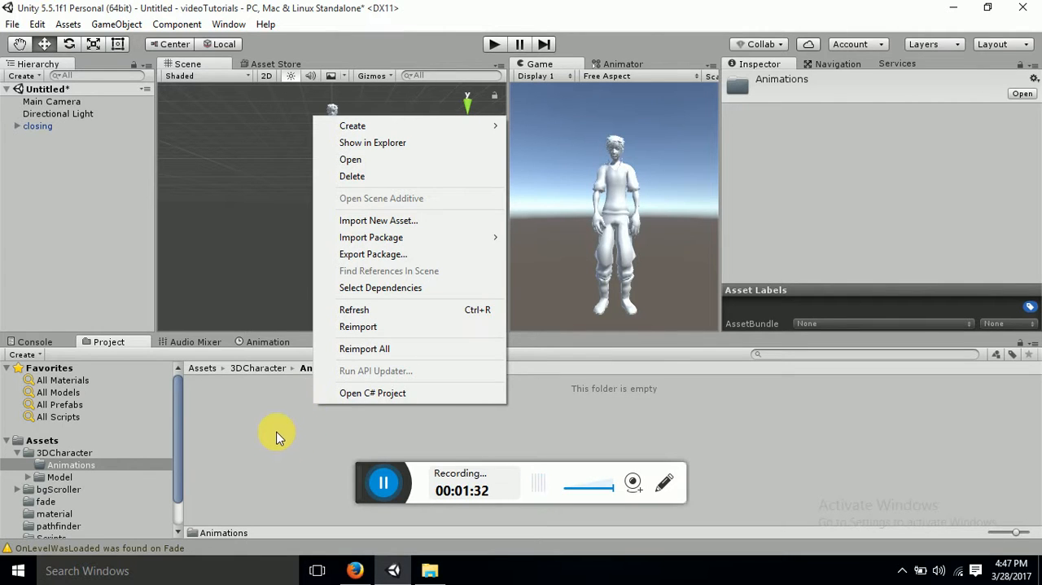
mouse_move(397, 131)
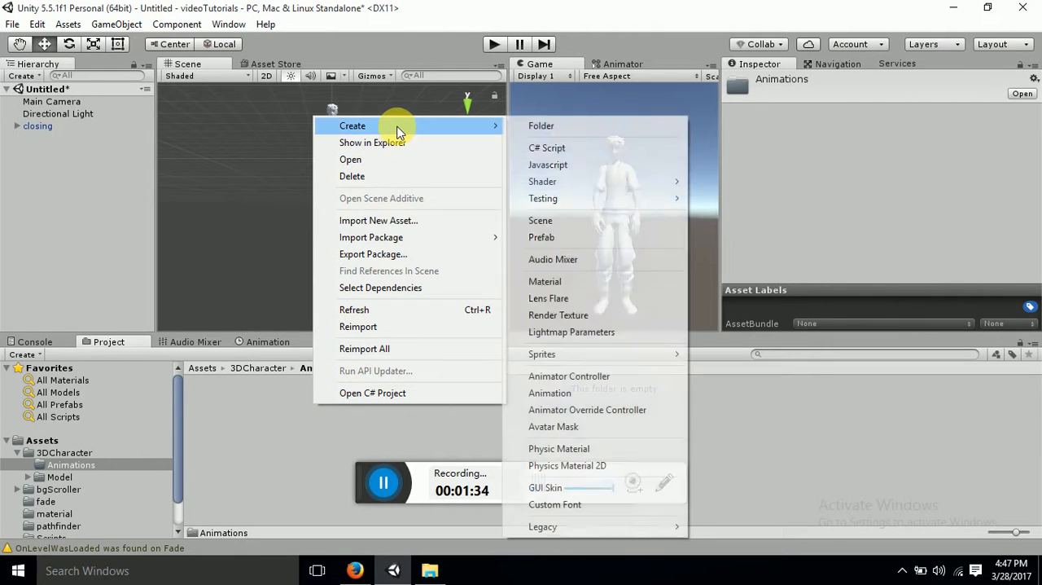
left_click(594, 378)
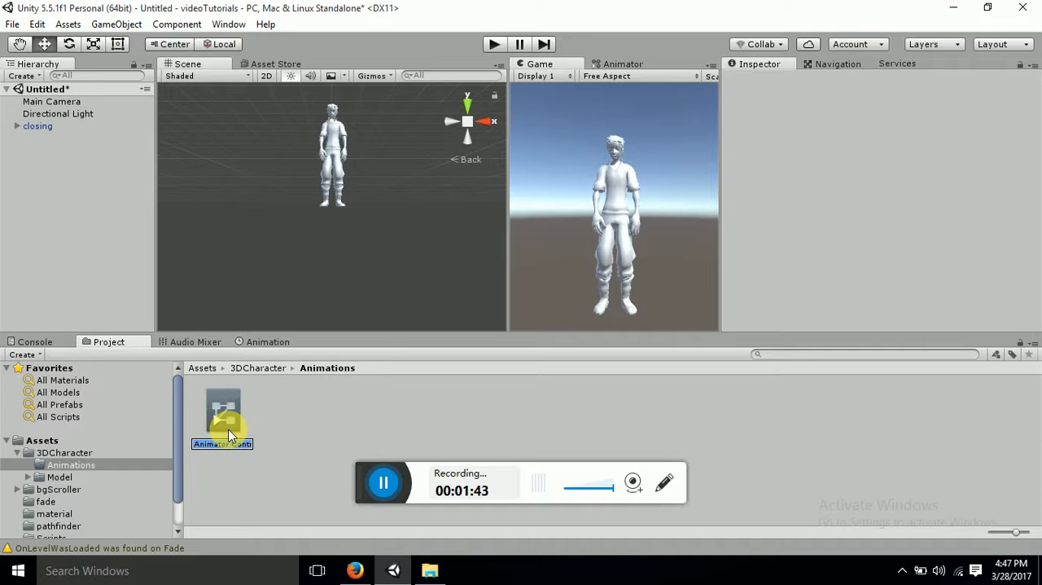
type("wall")
key("BackSpace")
key("BackSpace")
key("BackSpace")
key("BackSpace")
type("closing")
key("Return")
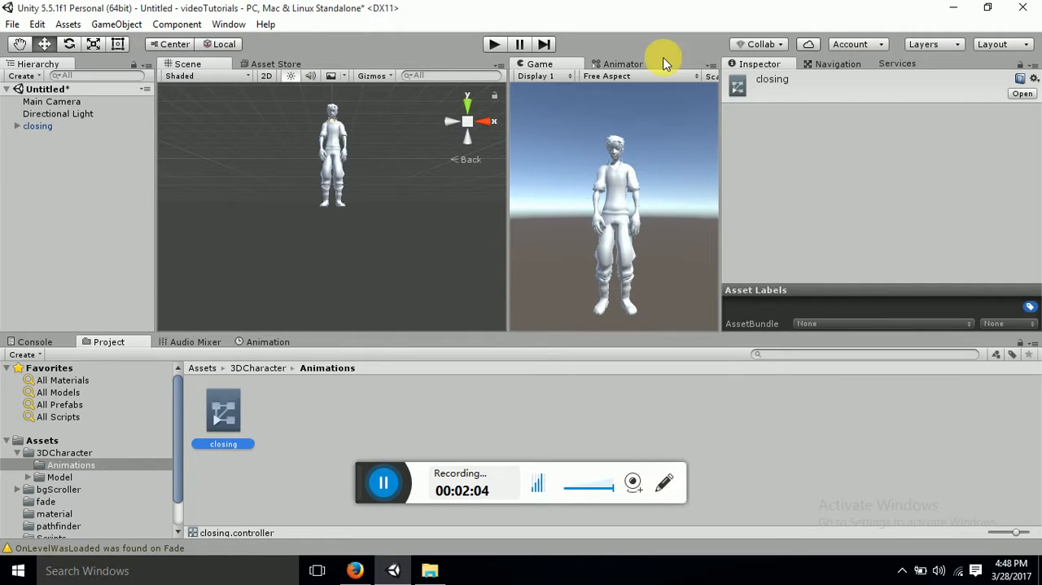
Show the closing controller's Base Layer in the Animator window
left_click(633, 68)
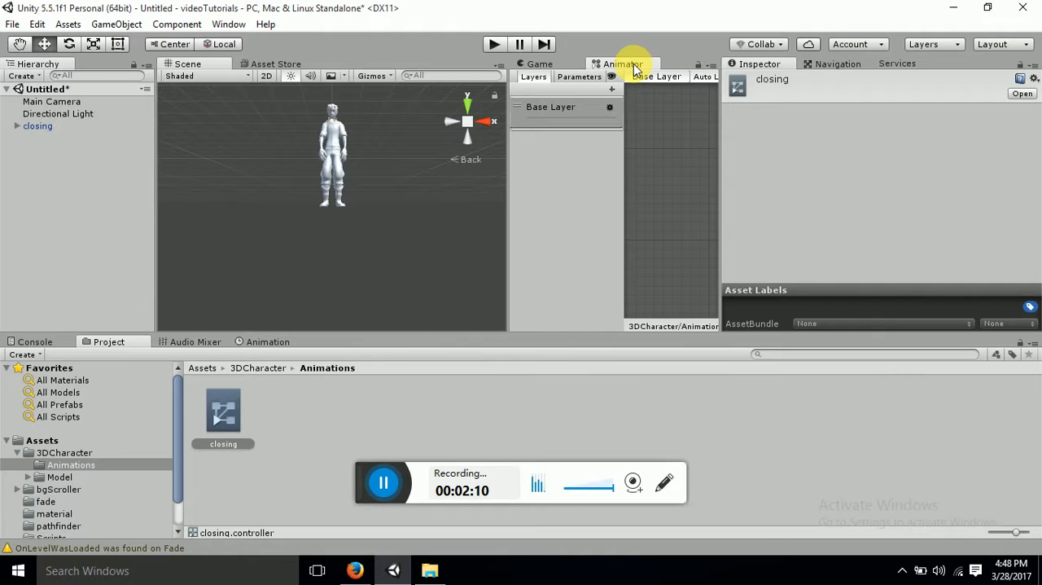
left_click(235, 31)
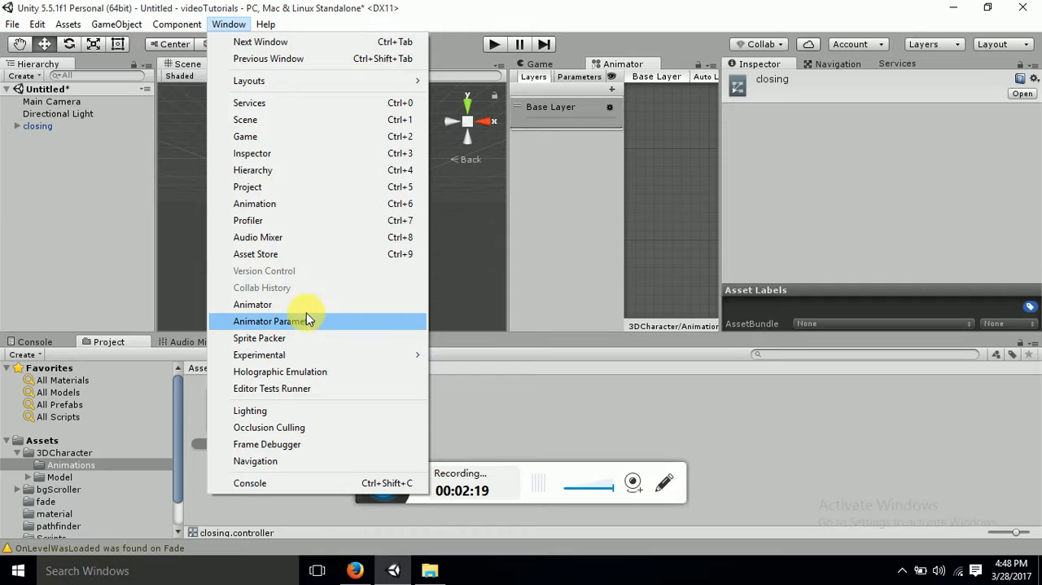
left_click(660, 69)
right_click(631, 69)
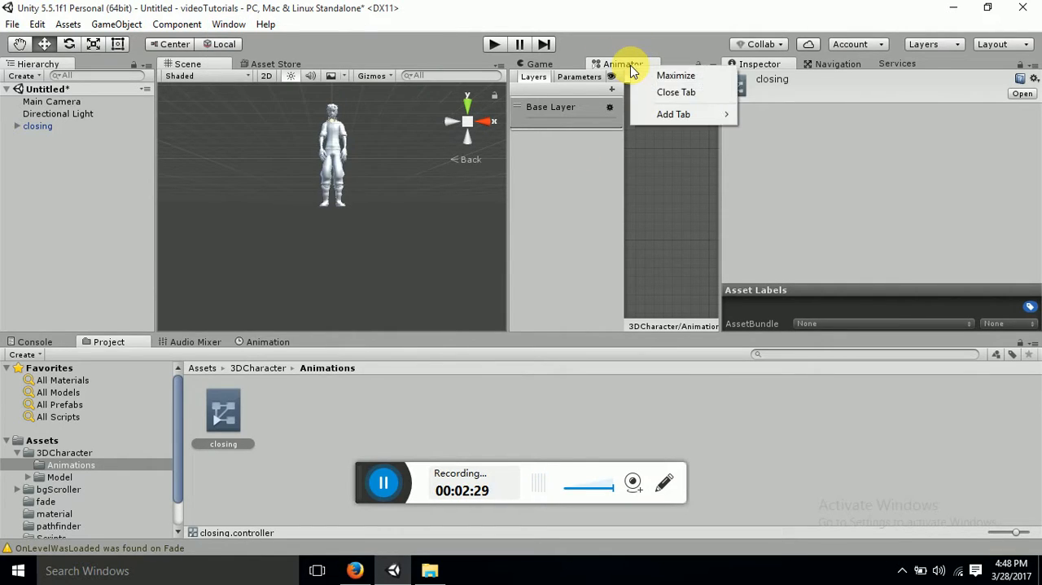
mouse_move(667, 121)
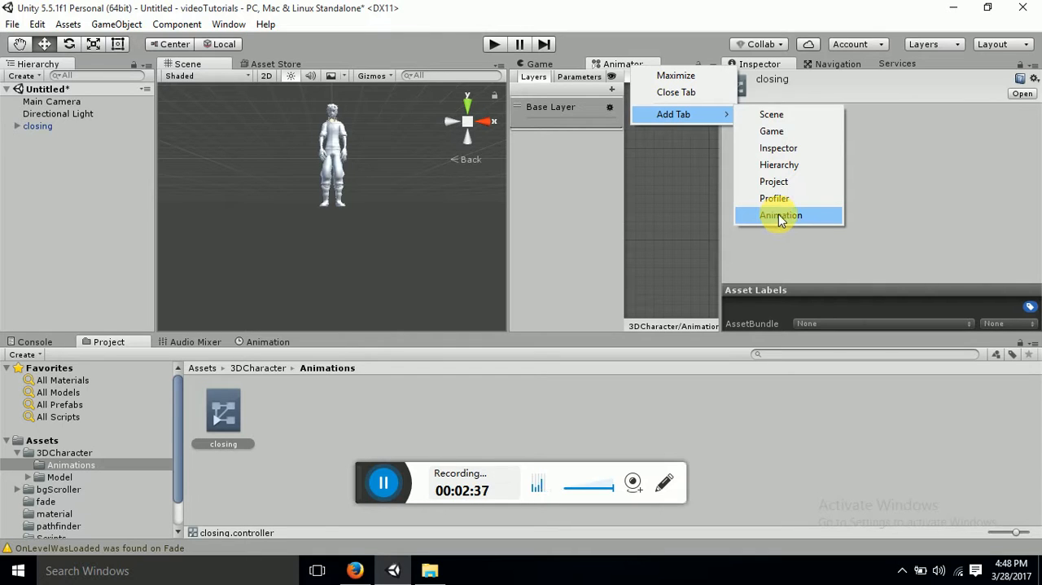
left_click(715, 447)
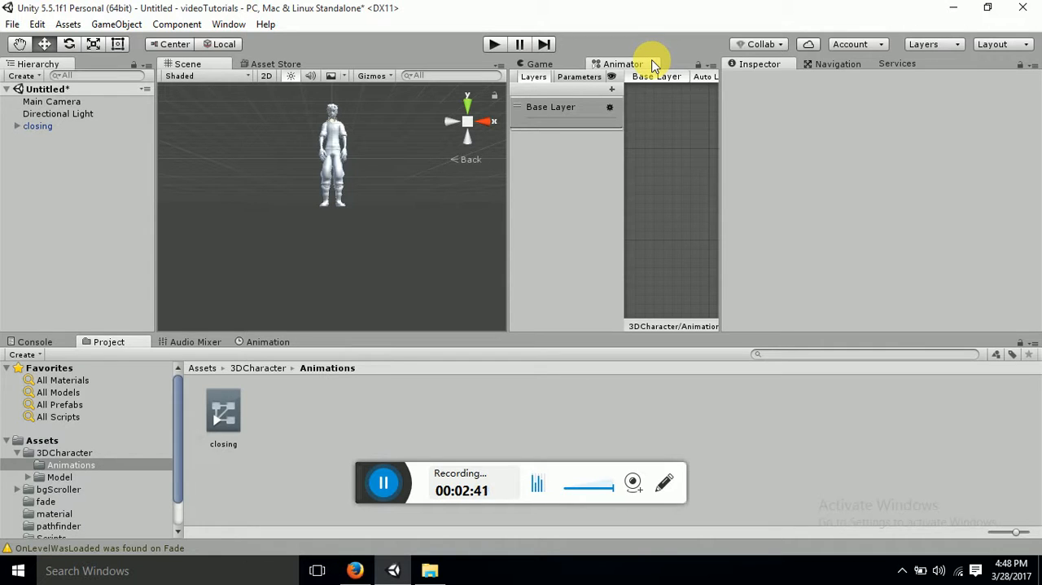
Narrow the layers pane in the maximized Animator window, and restore the normal layout
right_click(654, 64)
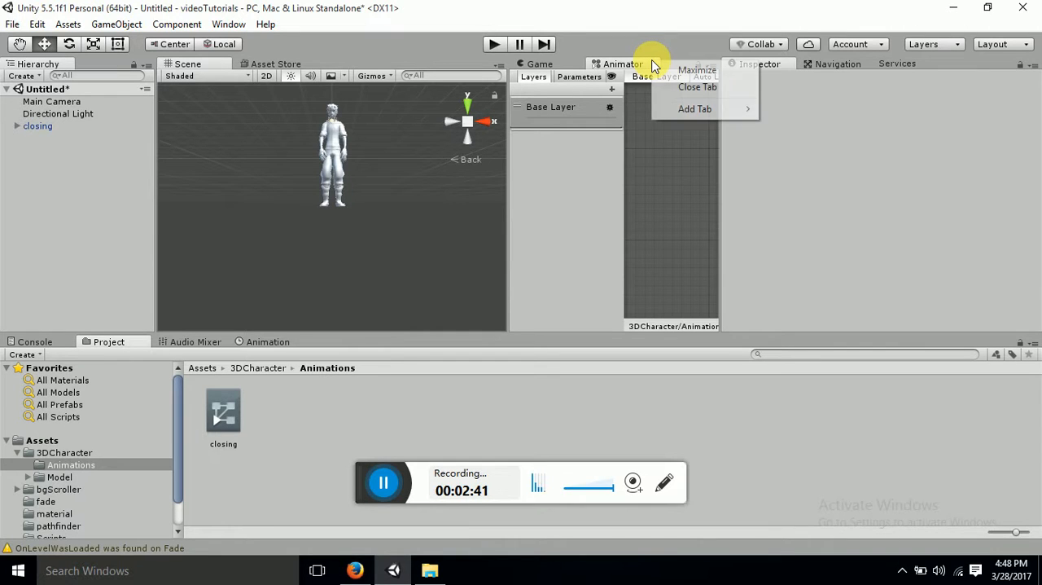
left_click(696, 71)
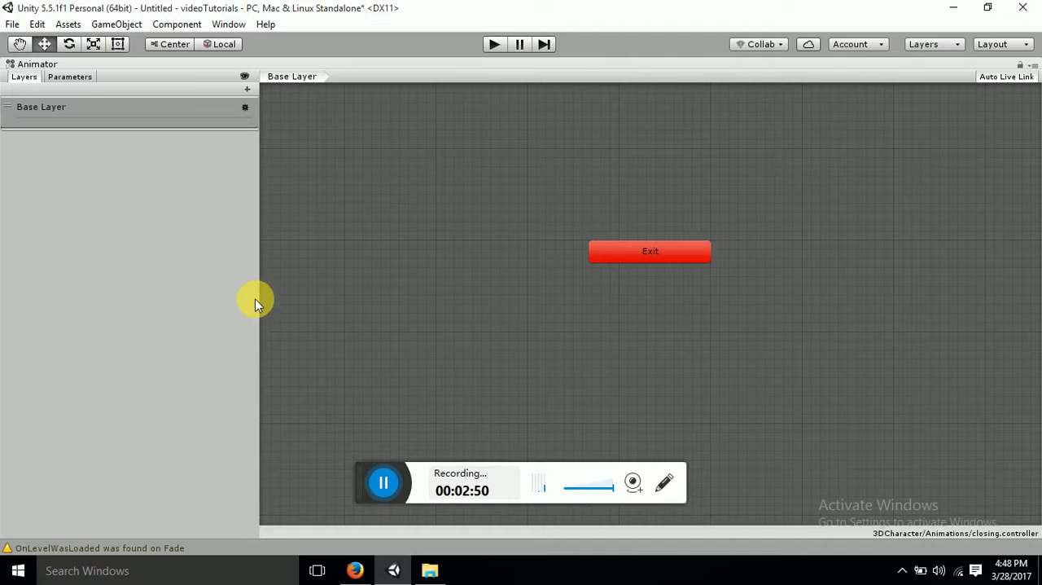
left_click_drag(259, 302, 102, 272)
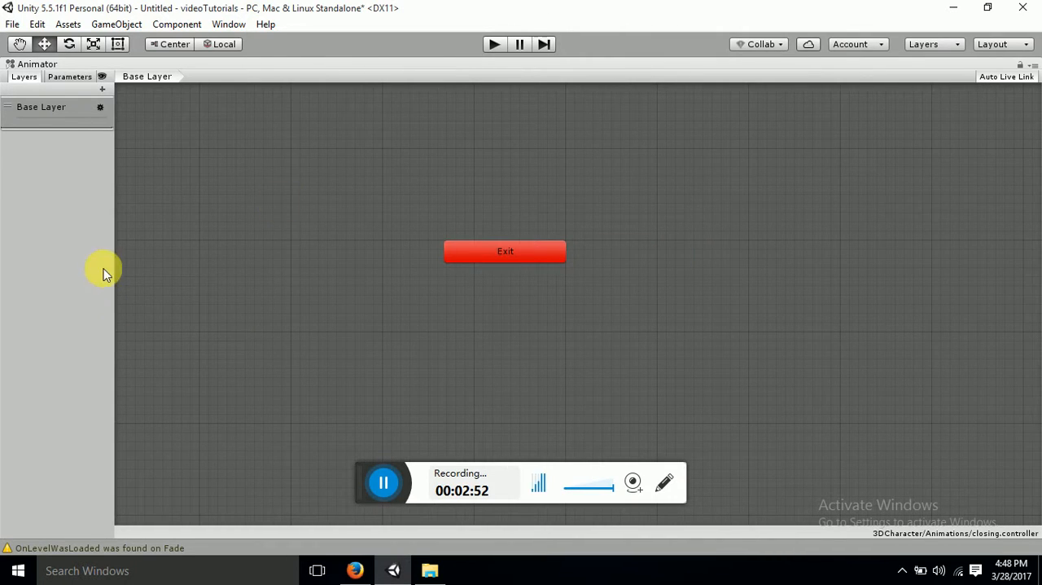
right_click(431, 68)
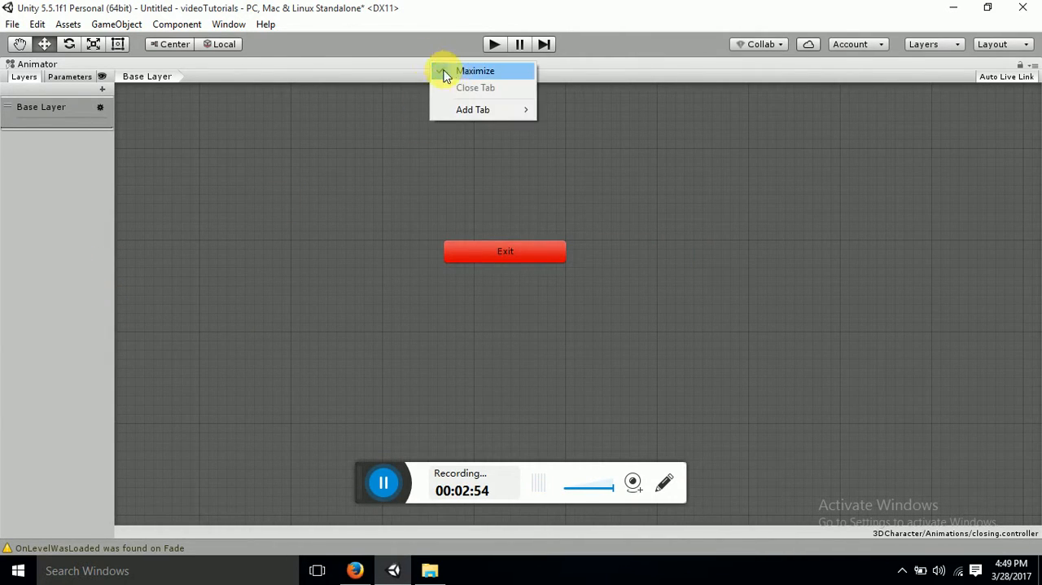
left_click(453, 72)
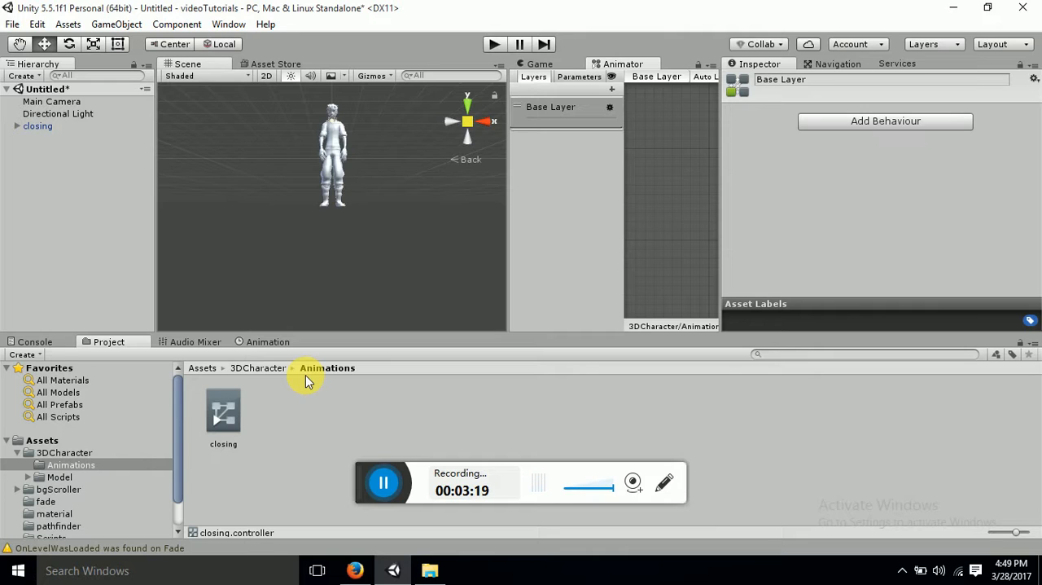
Select the closing model in the 3DCharacter/Model folder and preview its animation
left_click(269, 371)
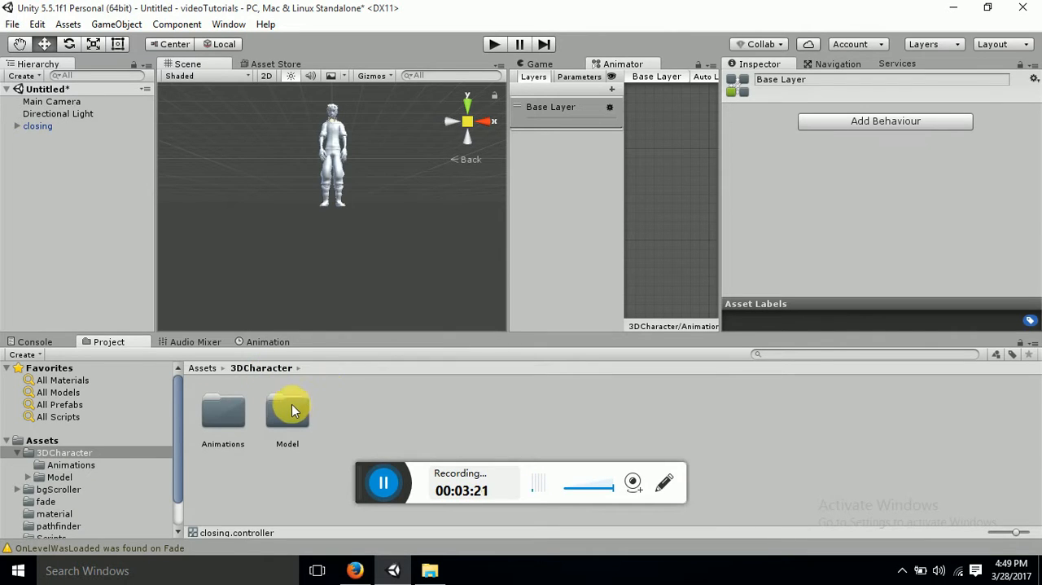
left_click(289, 409)
double_click(290, 409)
left_click(287, 407)
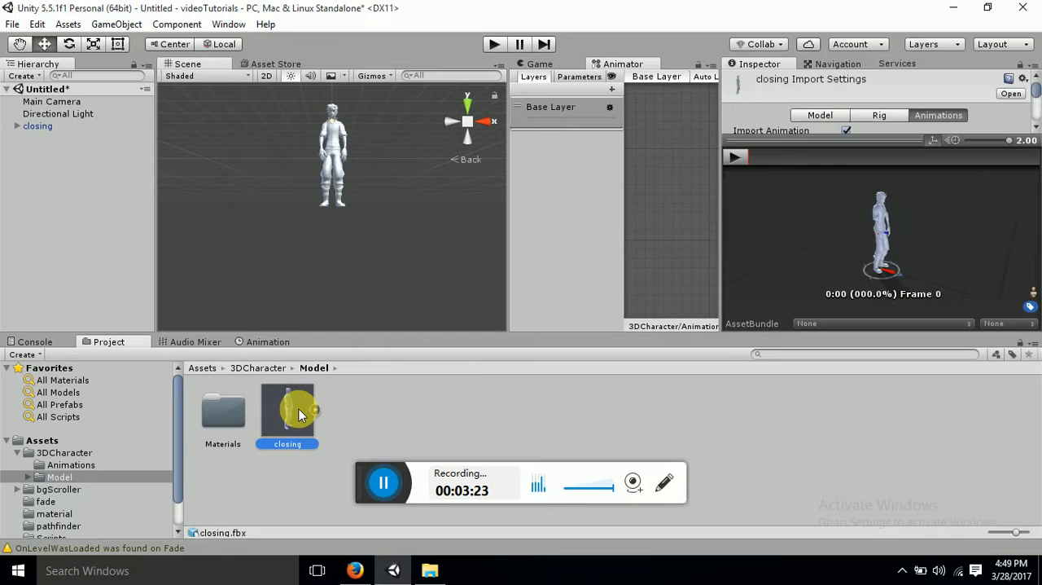
left_click(741, 159)
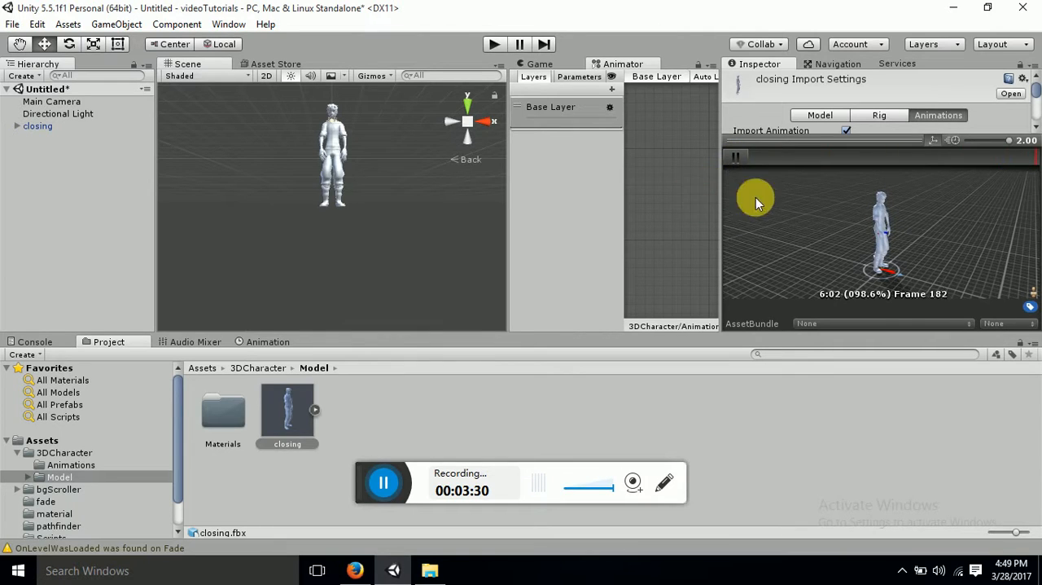
left_click(739, 157)
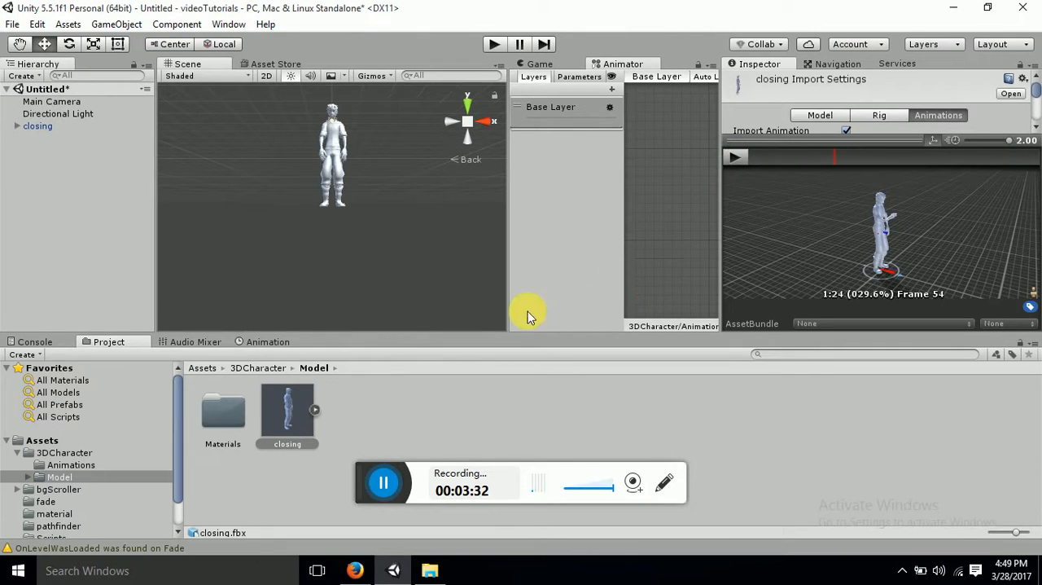
Add the closing model's mixamo.com clip to the Animator's Base Layer as a state, and maximize the Animator window
left_click(314, 412)
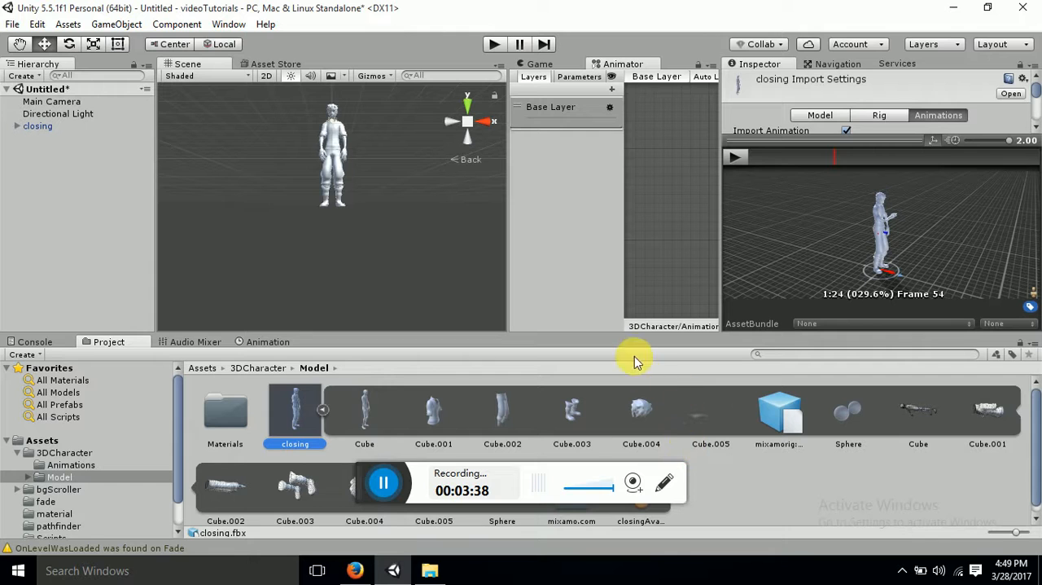
left_click_drag(605, 336, 592, 284)
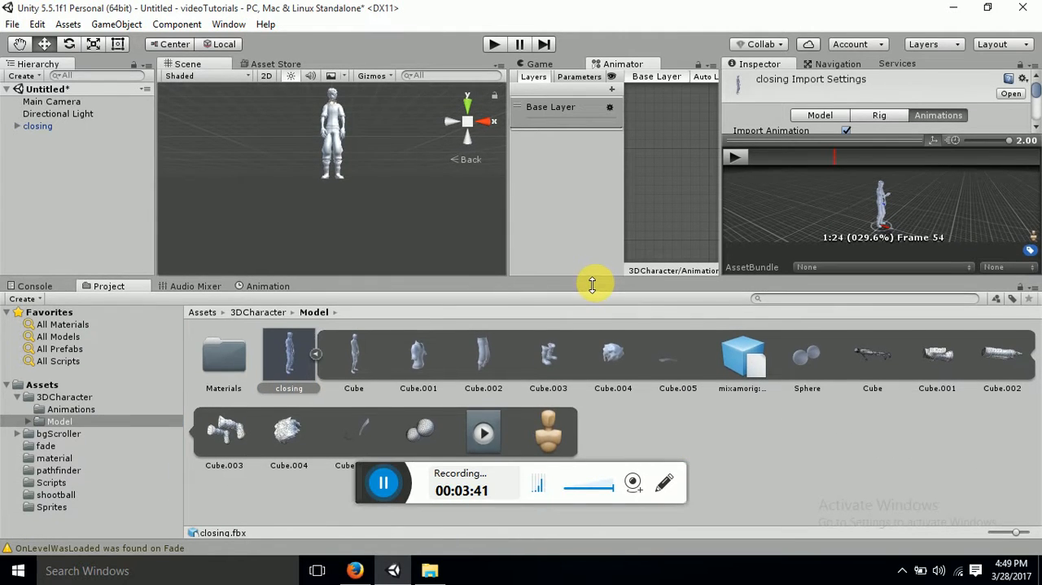
left_click(497, 426)
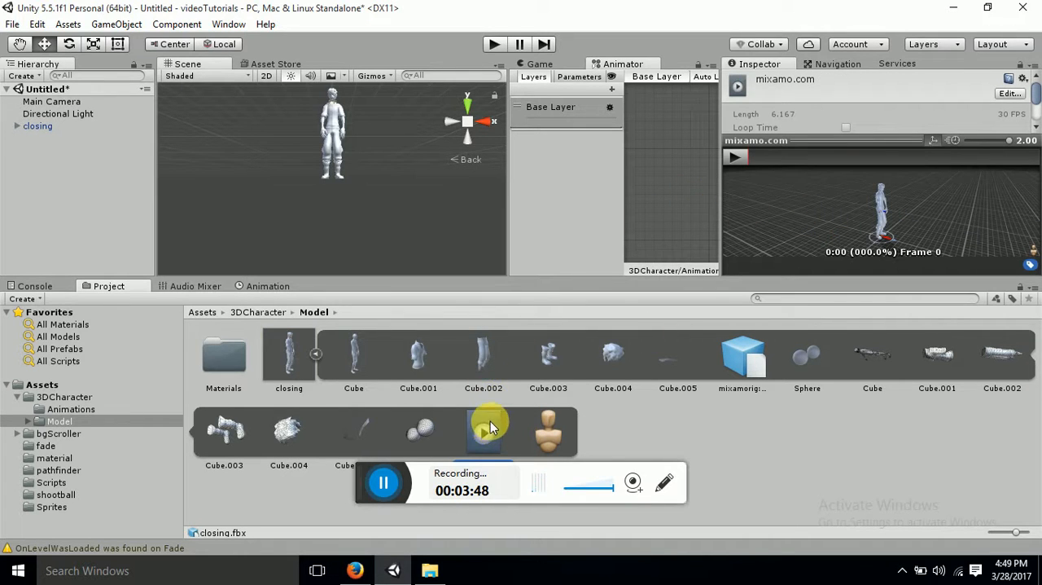
left_click_drag(490, 427, 666, 189)
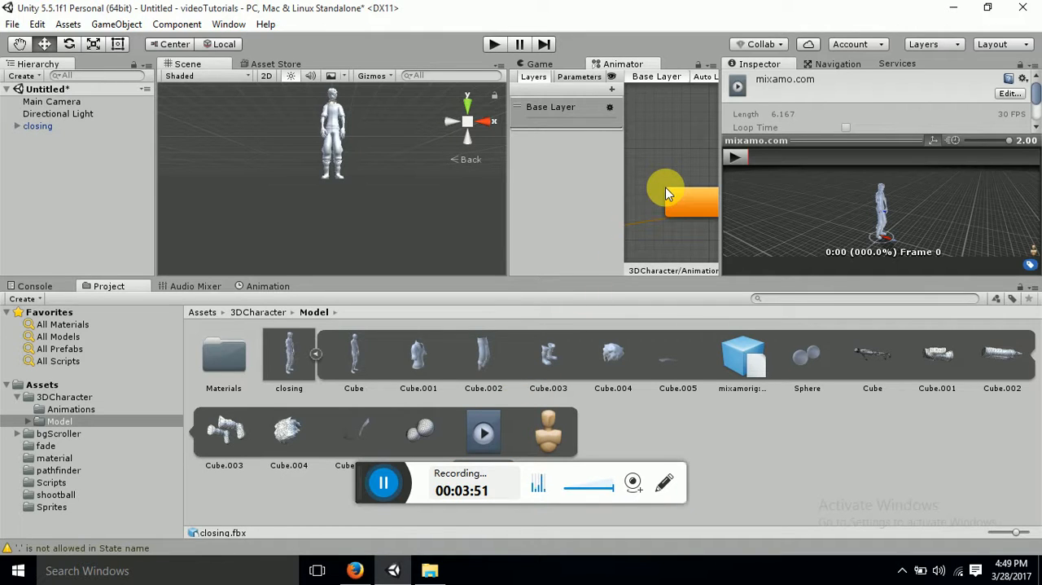
right_click(612, 69)
left_click(627, 71)
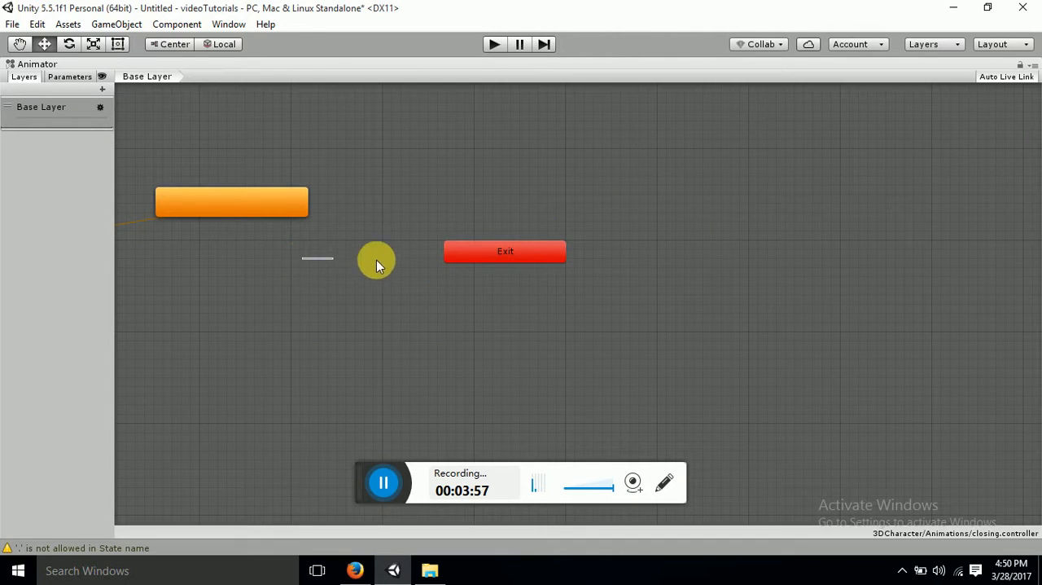
left_click_drag(339, 267, 508, 282)
right_click(583, 299)
left_click(332, 259)
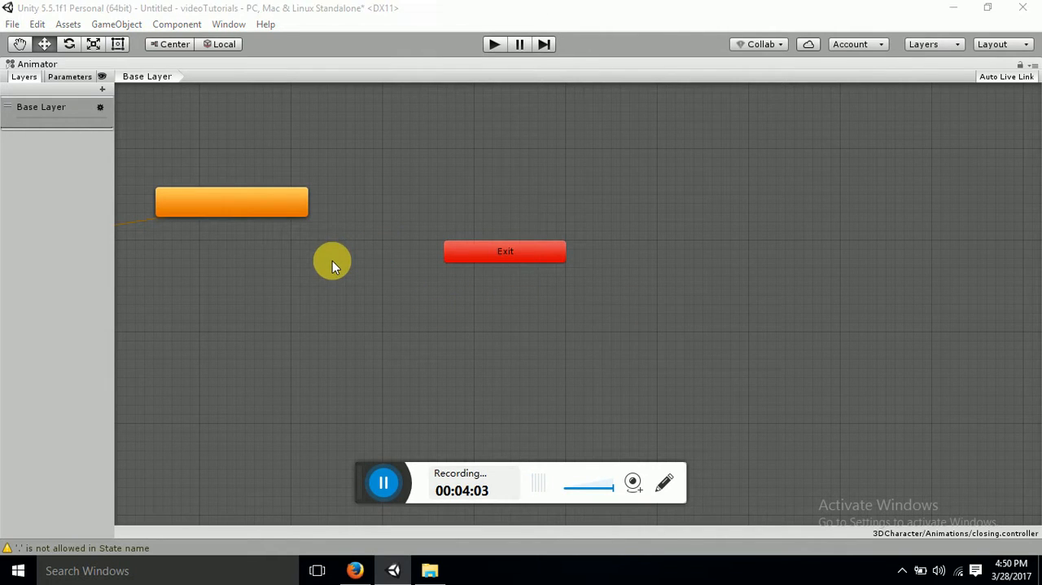
left_click_drag(219, 141, 299, 141)
left_click_drag(235, 252, 353, 278)
right_click(458, 298)
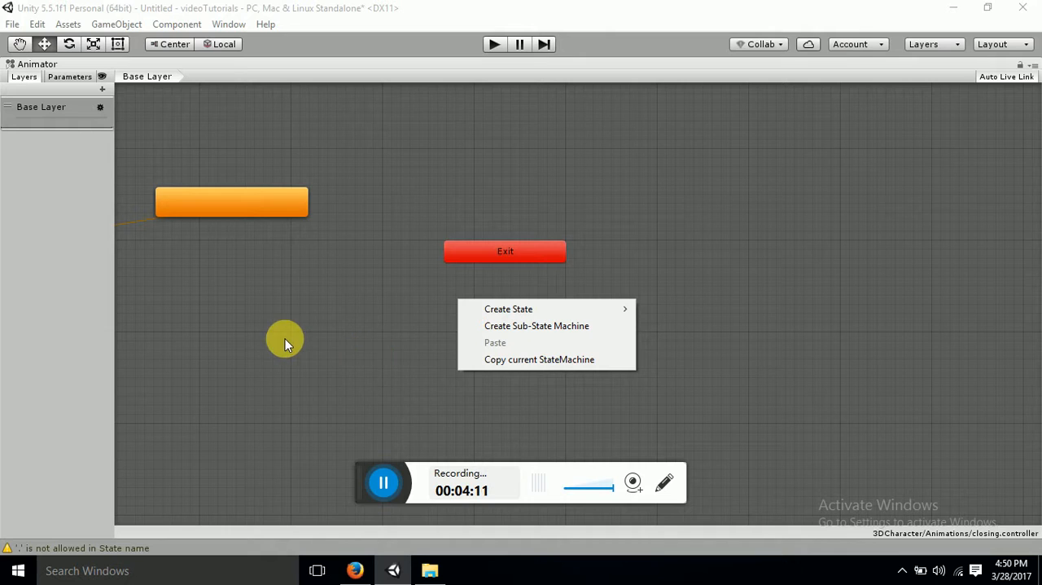
Move the orange default state up and across so it sits above the Exit state in the Base Layer
left_click(216, 205)
left_click_drag(216, 204, 396, 168)
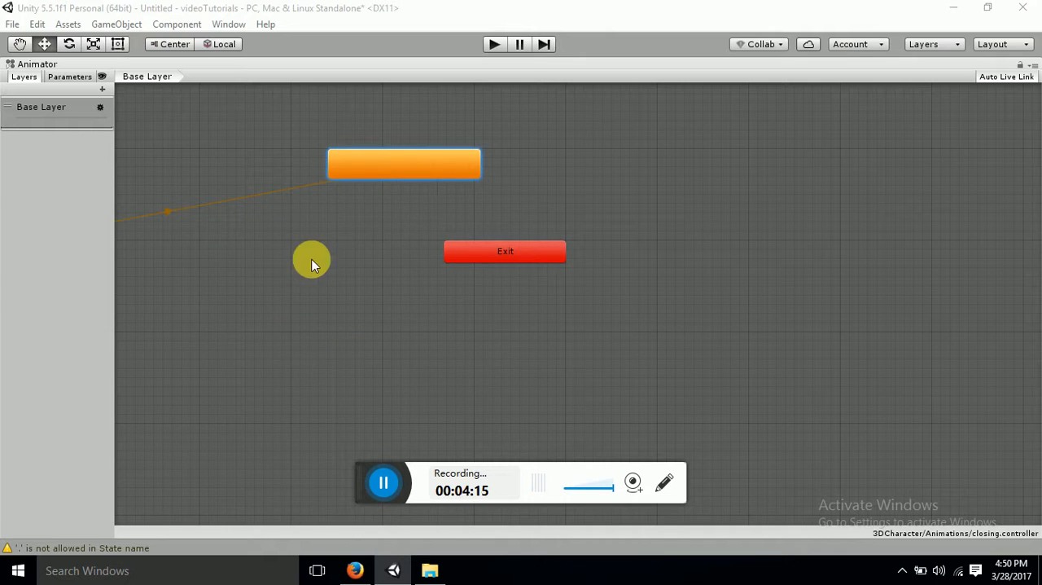
right_click(411, 278)
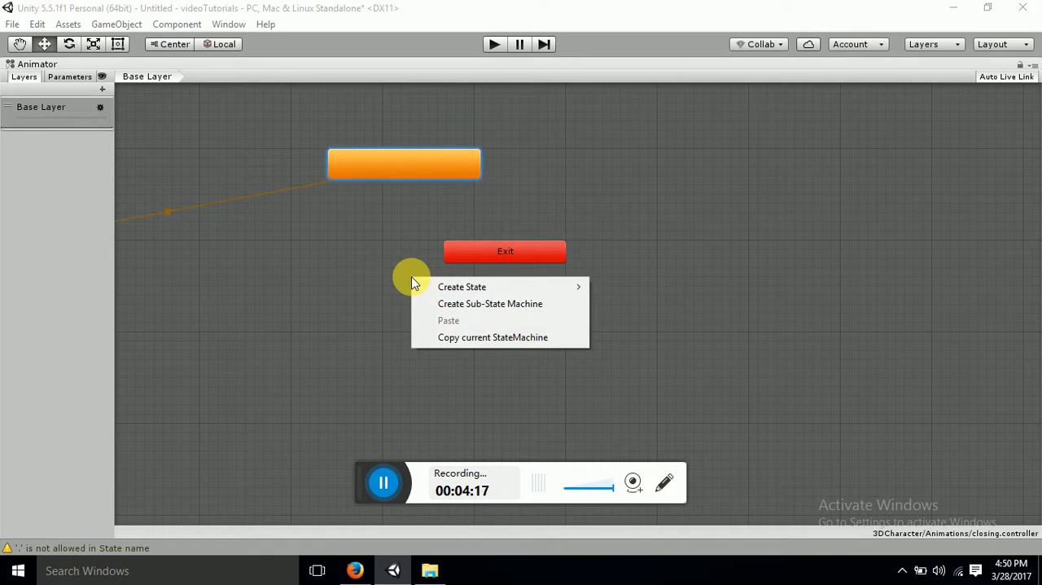
left_click(346, 272)
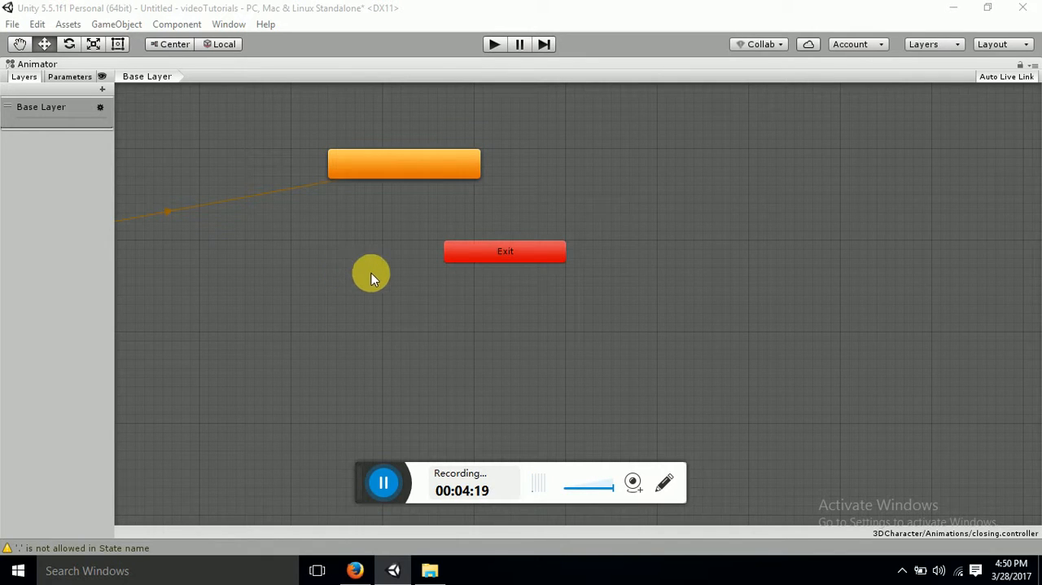
right_click(396, 283)
left_click(337, 267)
left_click(345, 165)
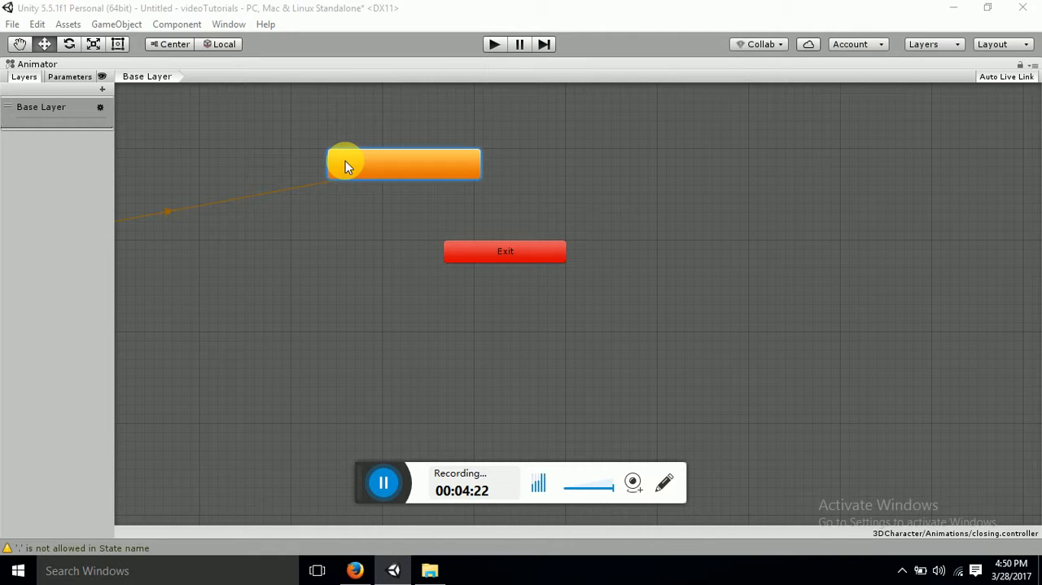
right_click(345, 165)
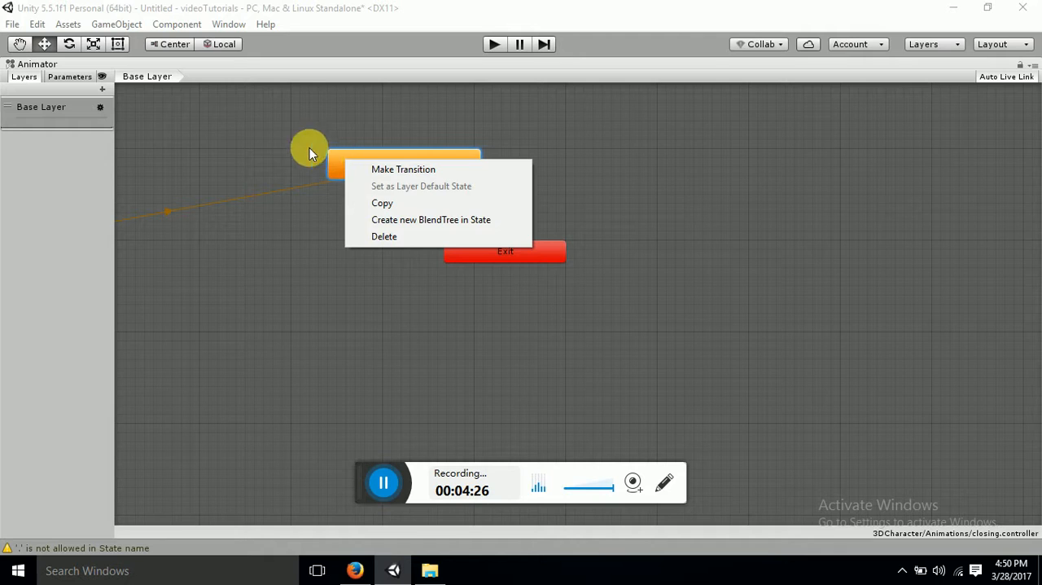
left_click(274, 122)
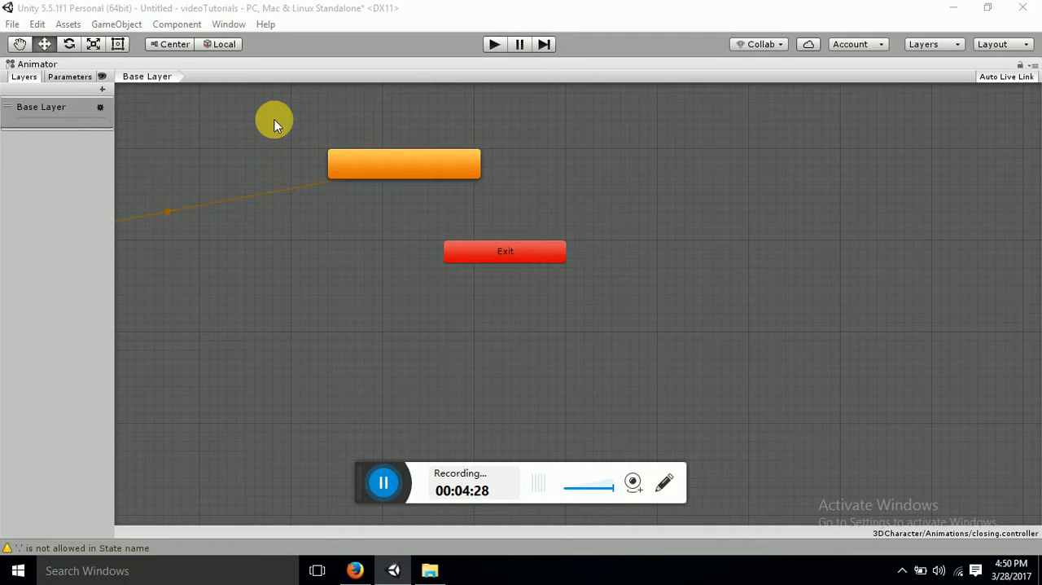
left_click(81, 84)
left_click(24, 77)
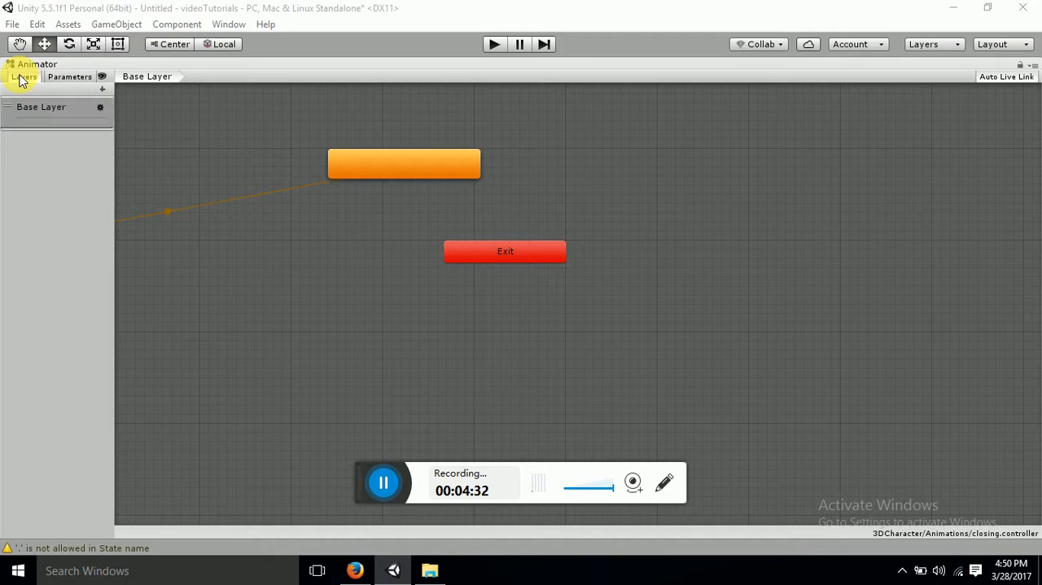
left_click(127, 80)
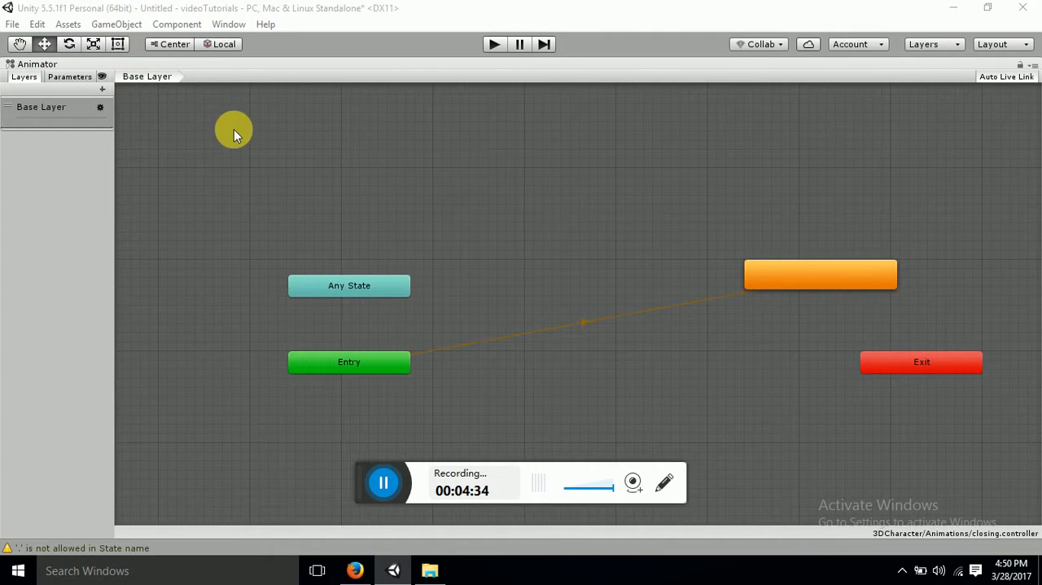
Move the orange default state closer to Any State and Entry, and restore the normal layout from the maximized Animator window
left_click_drag(765, 266, 539, 301)
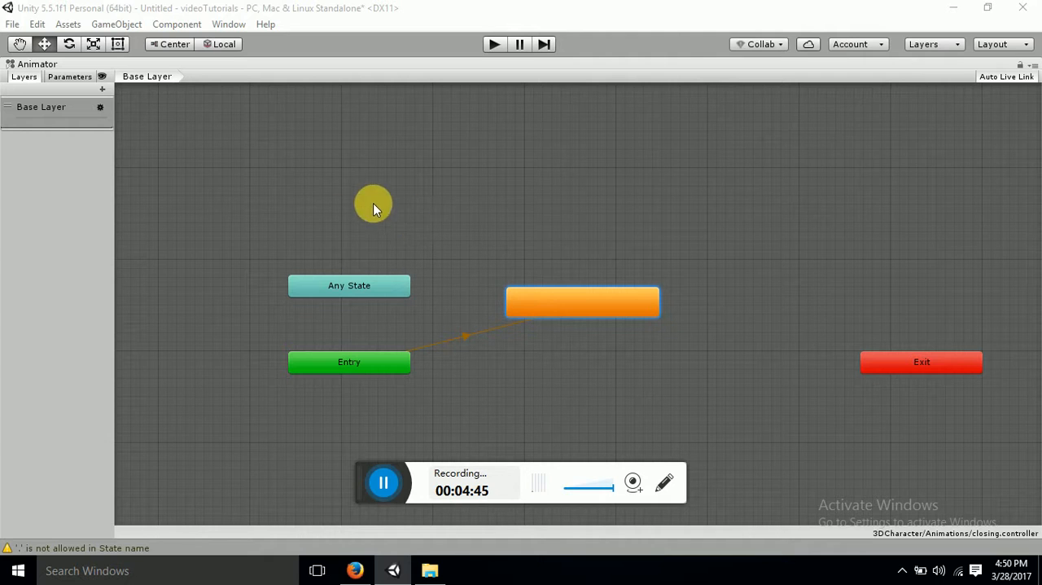
right_click(341, 62)
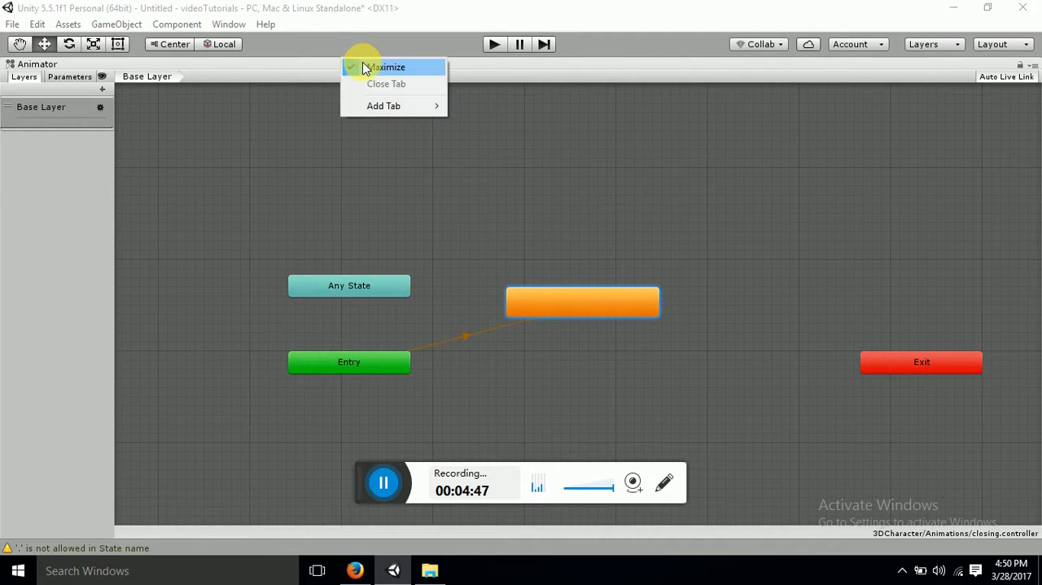
left_click(373, 67)
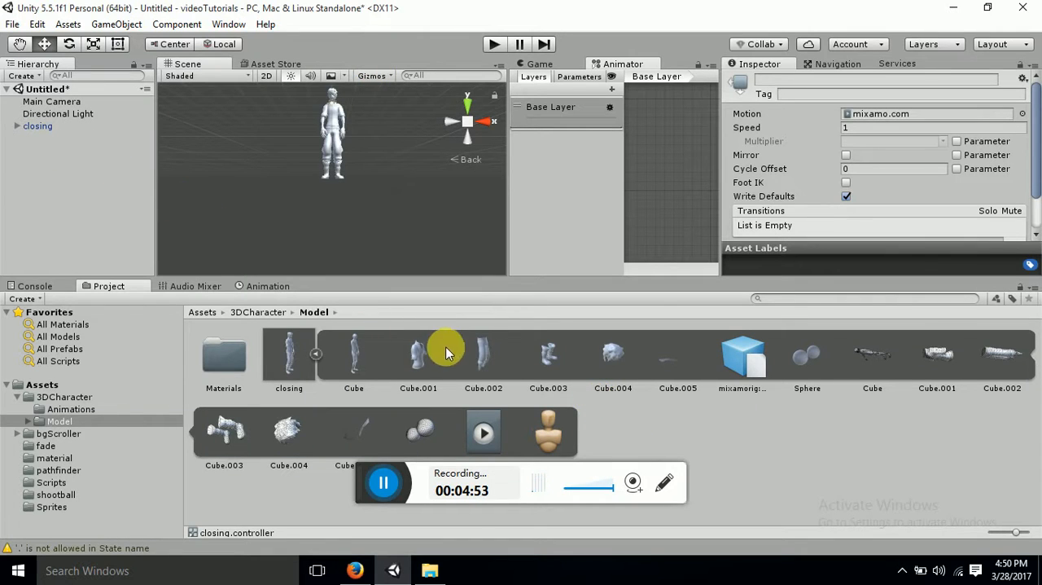
Collapse the closing model's sub-assets in the 3DCharacter/Model folder
left_click(317, 356)
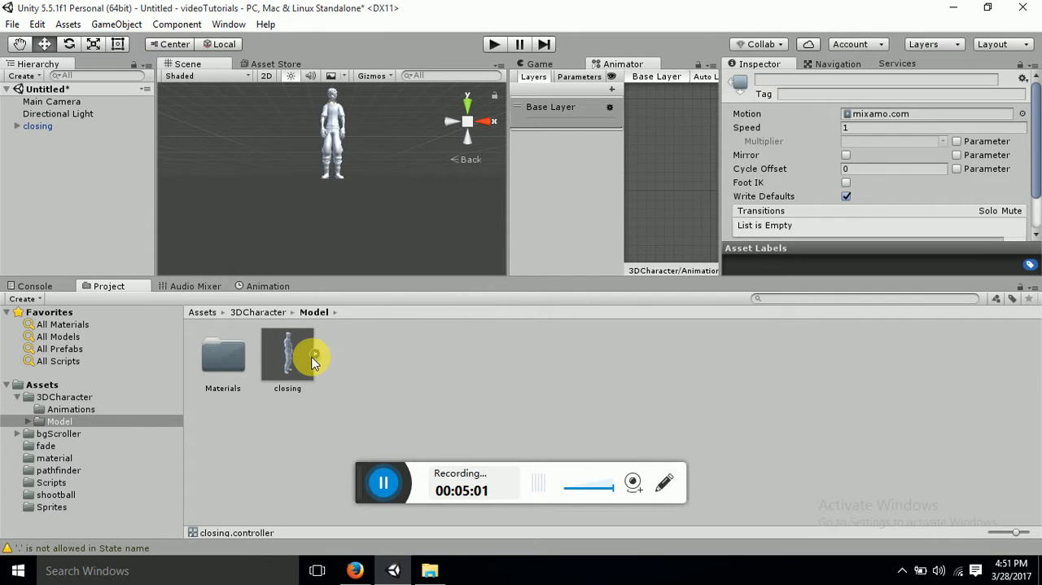
left_click(315, 357)
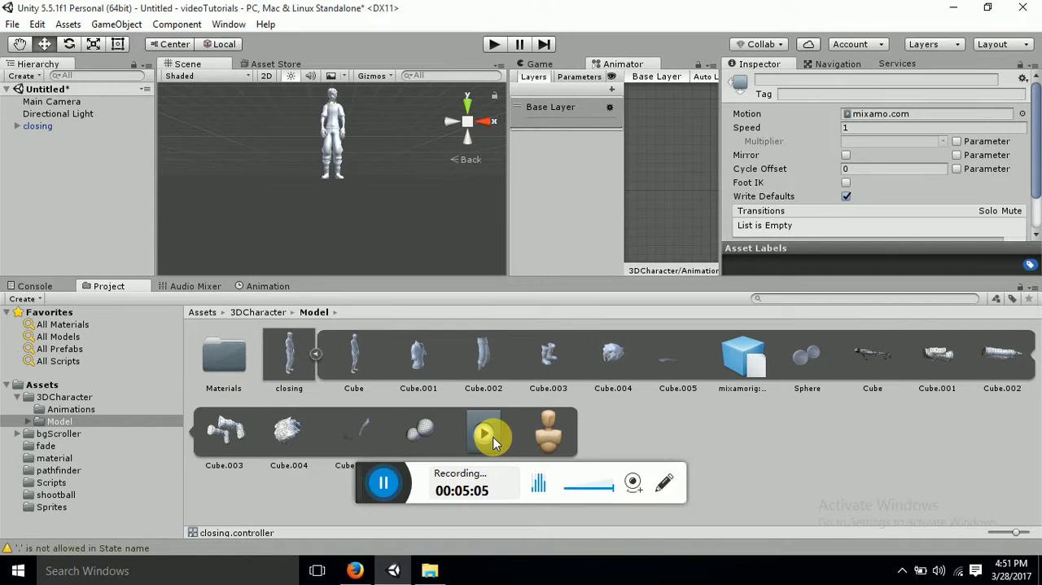
left_click(316, 356)
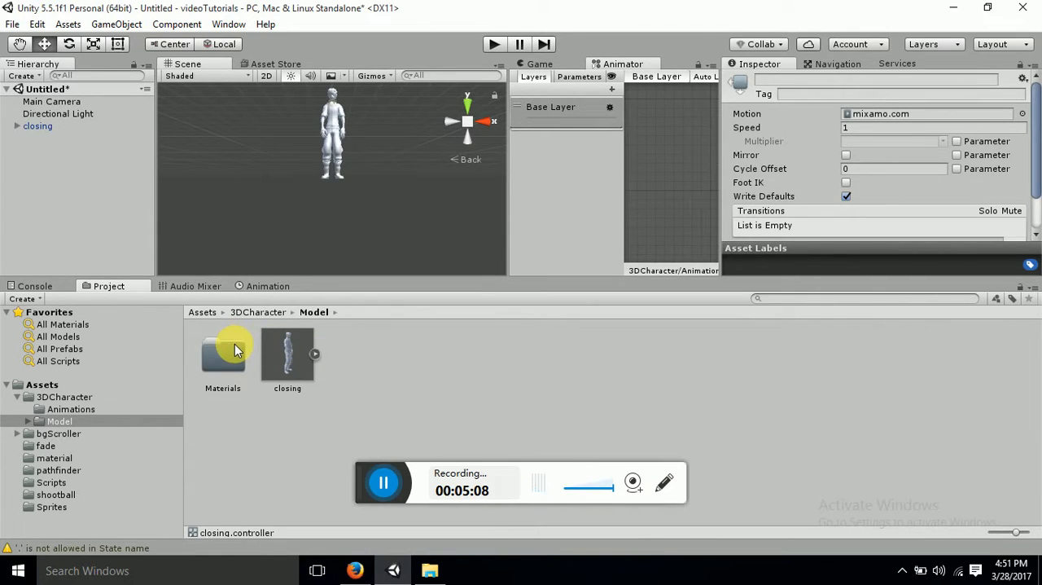
Assign the closing controller from the 3DCharacter/Animations folder as the Controller of the closing object's Animator component
left_click(259, 312)
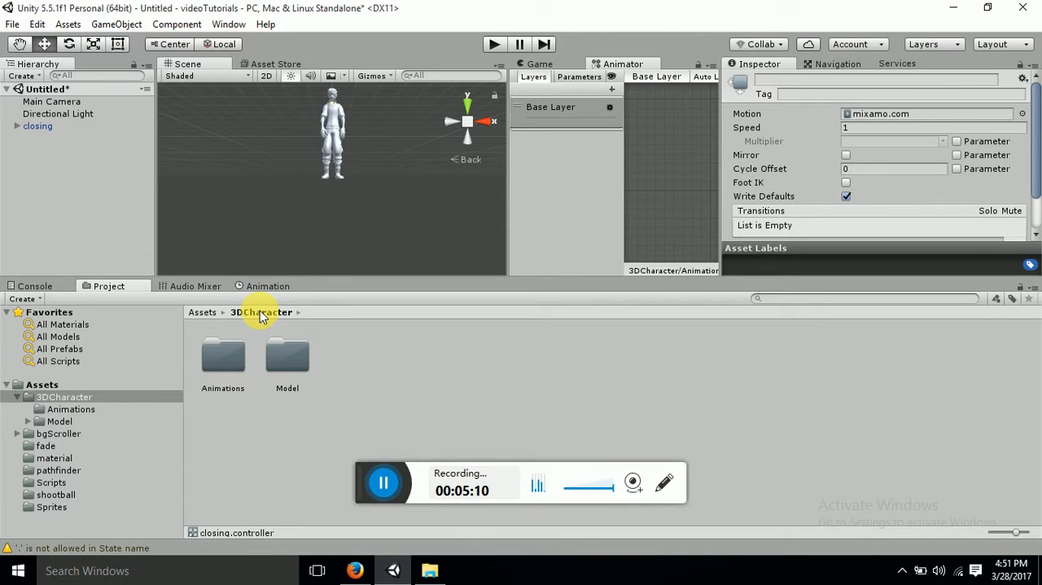
double_click(230, 347)
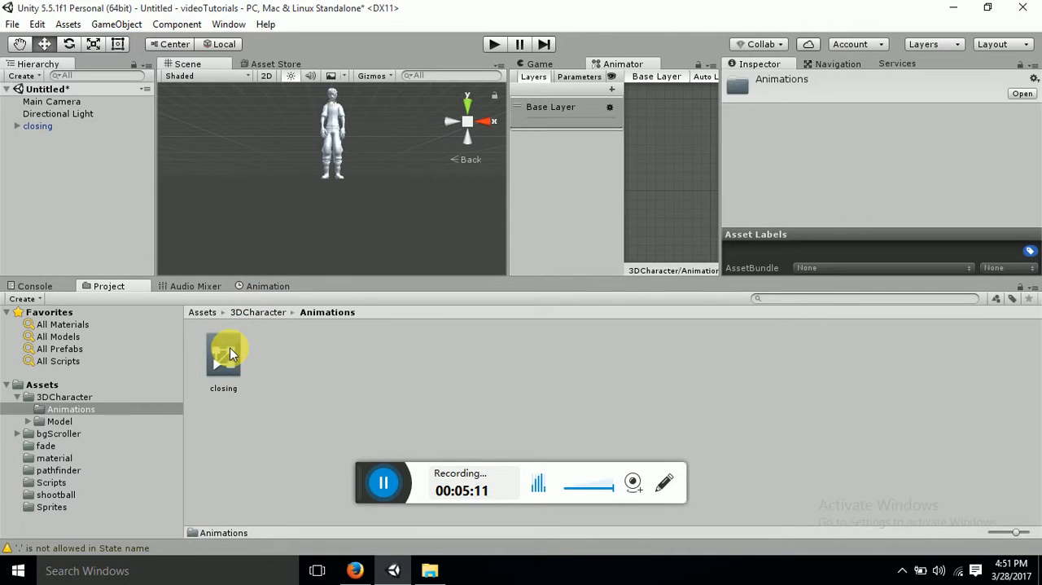
left_click(64, 126)
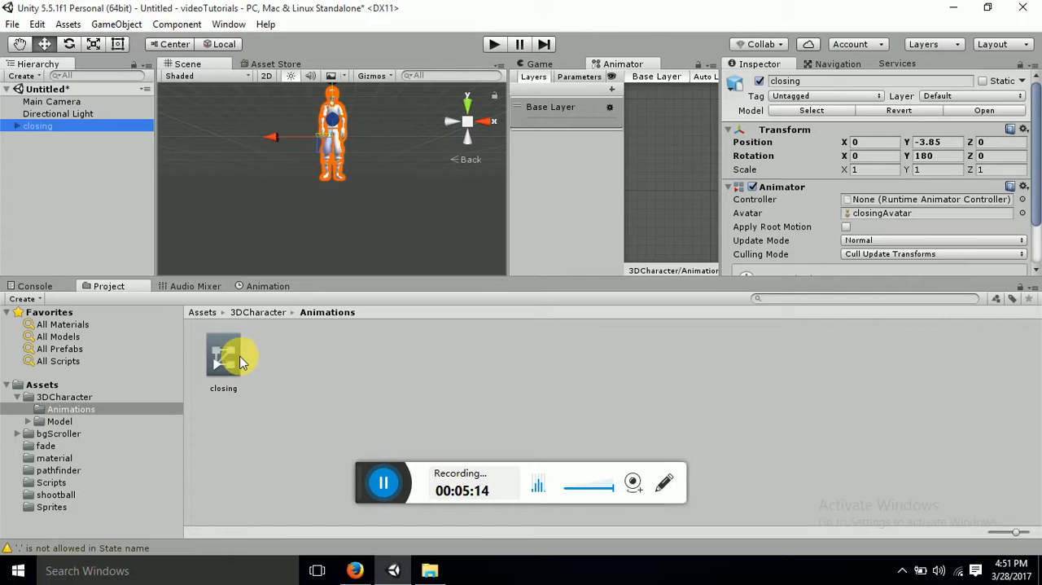
left_click_drag(240, 362, 860, 175)
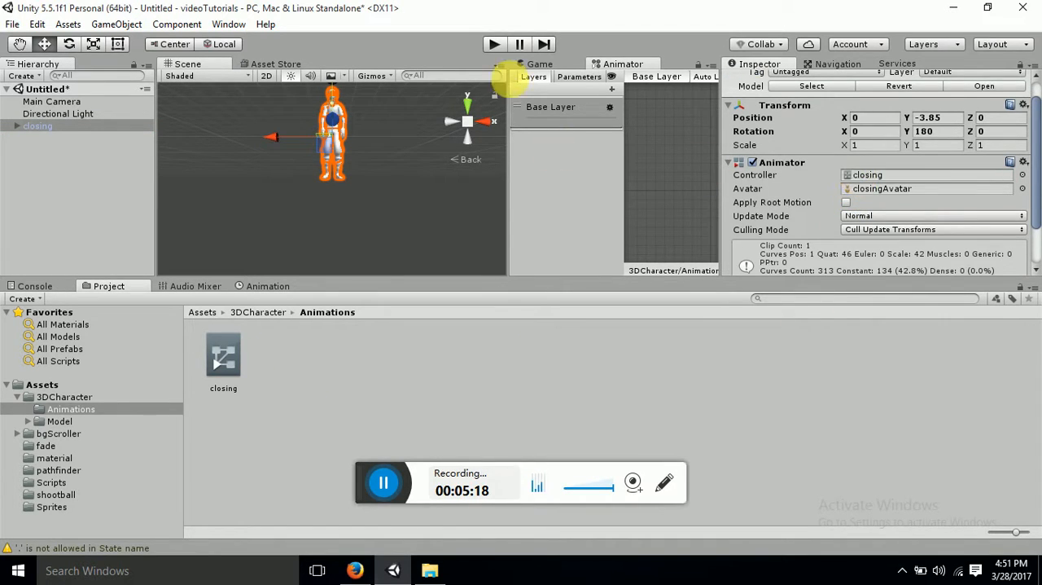
Show the Game view, run the scene to watch the character's animation, and stop play mode
left_click(541, 63)
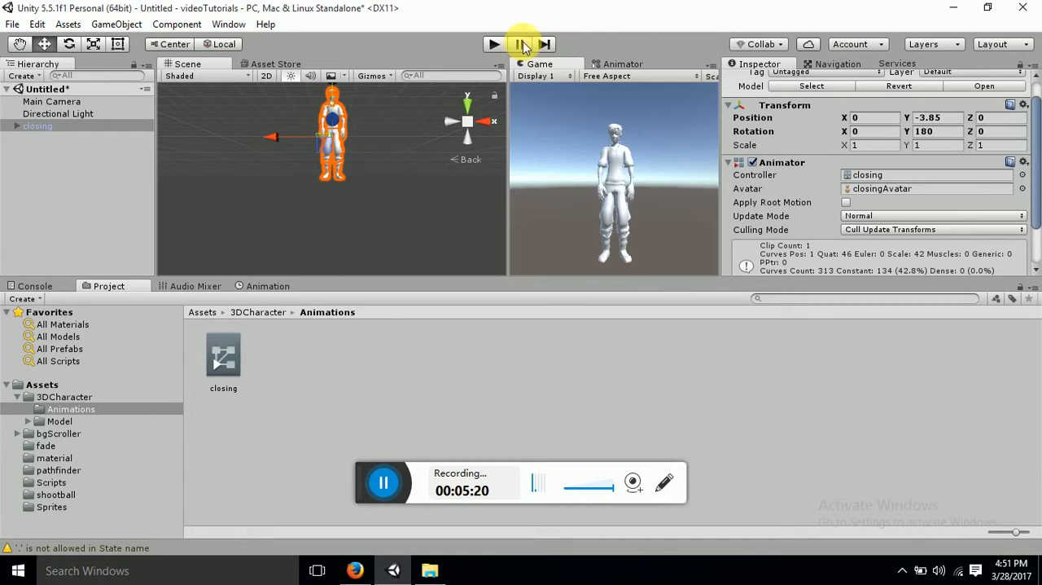
left_click(494, 45)
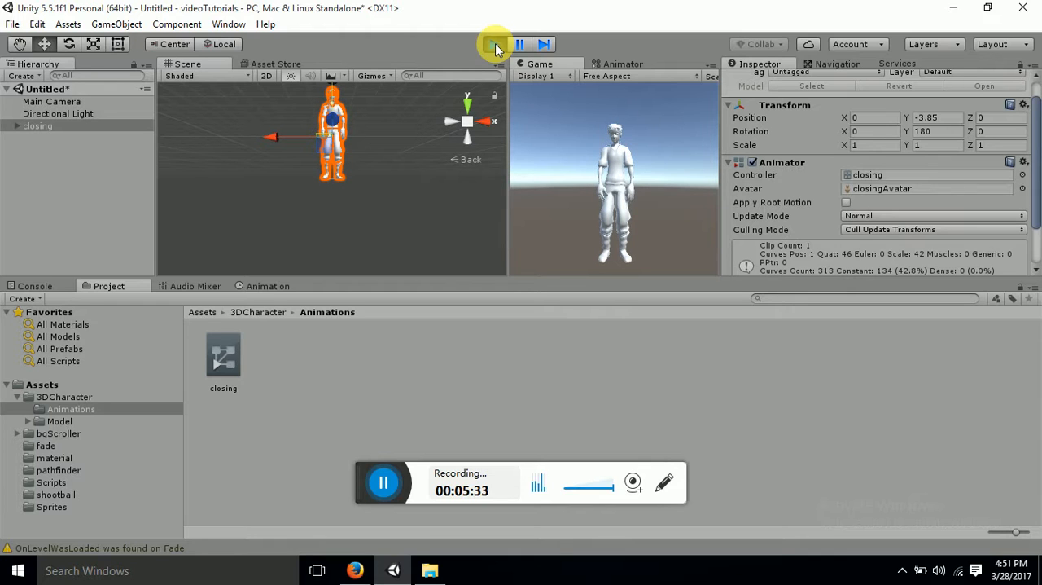
left_click(495, 44)
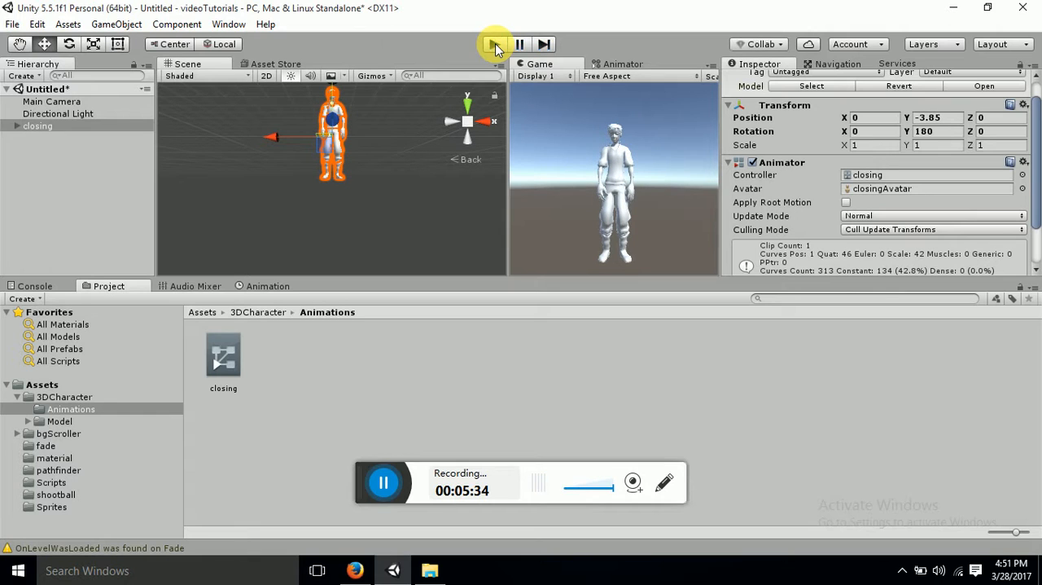
Return to the Animator window with the closing controller's state graph and maximize it
left_click(606, 69)
right_click(618, 65)
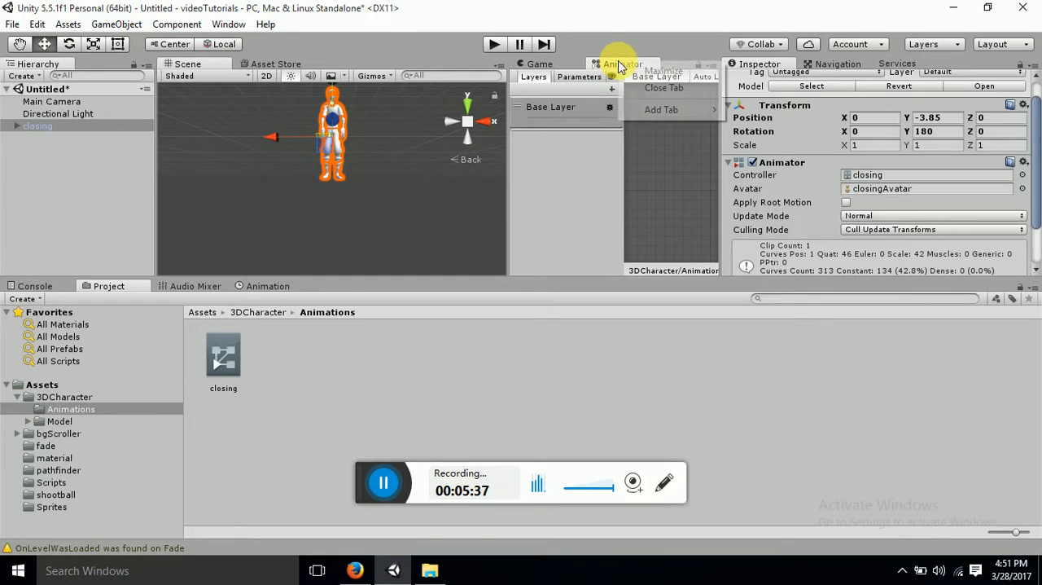
left_click(625, 71)
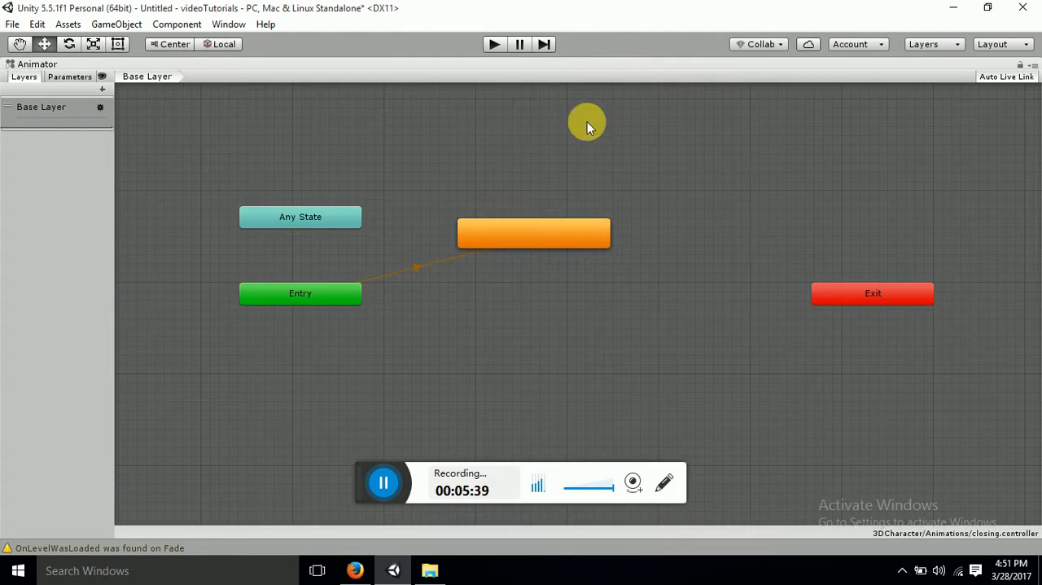
right_click(545, 237)
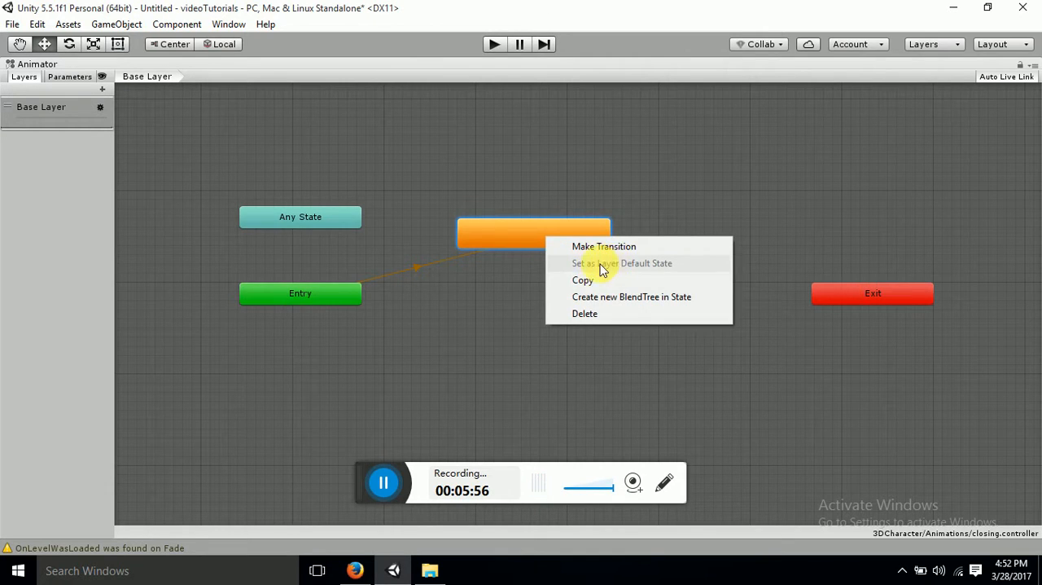
left_click(476, 308)
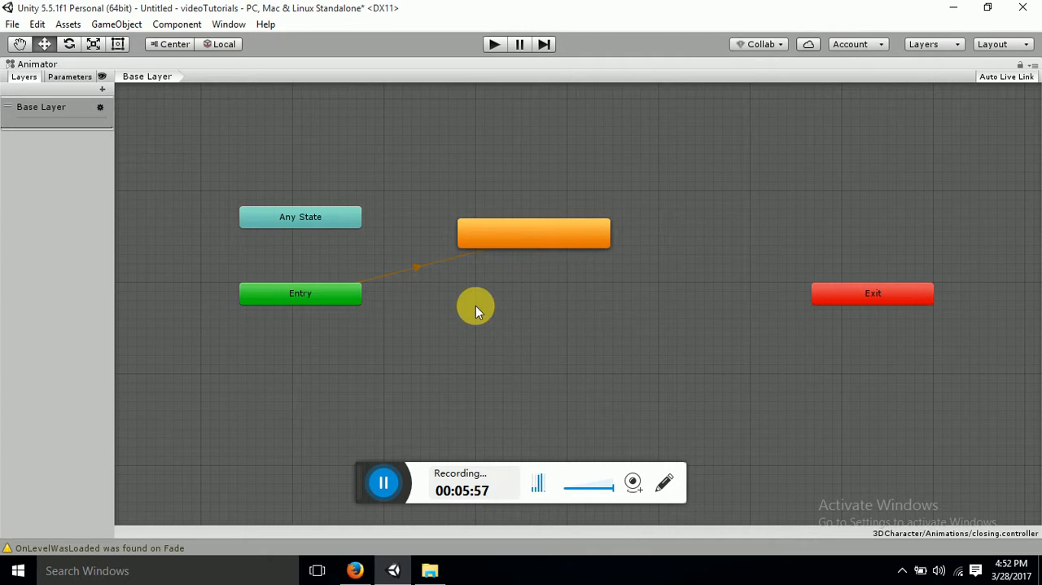
Duplicate the orange state, placing the copy directly below it, and set the copy as the layer default state
left_click(580, 236)
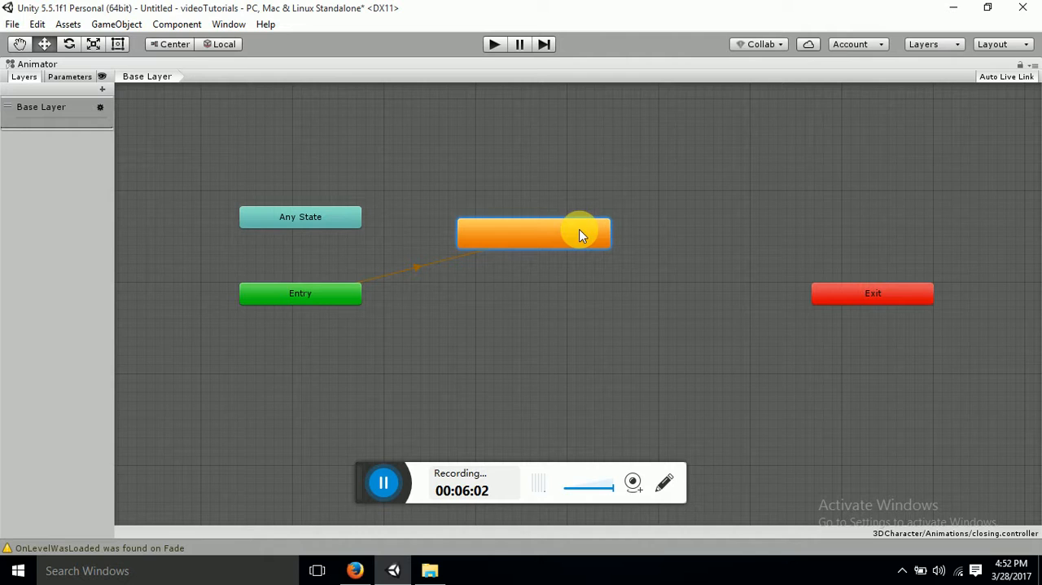
key("ctrl+d")
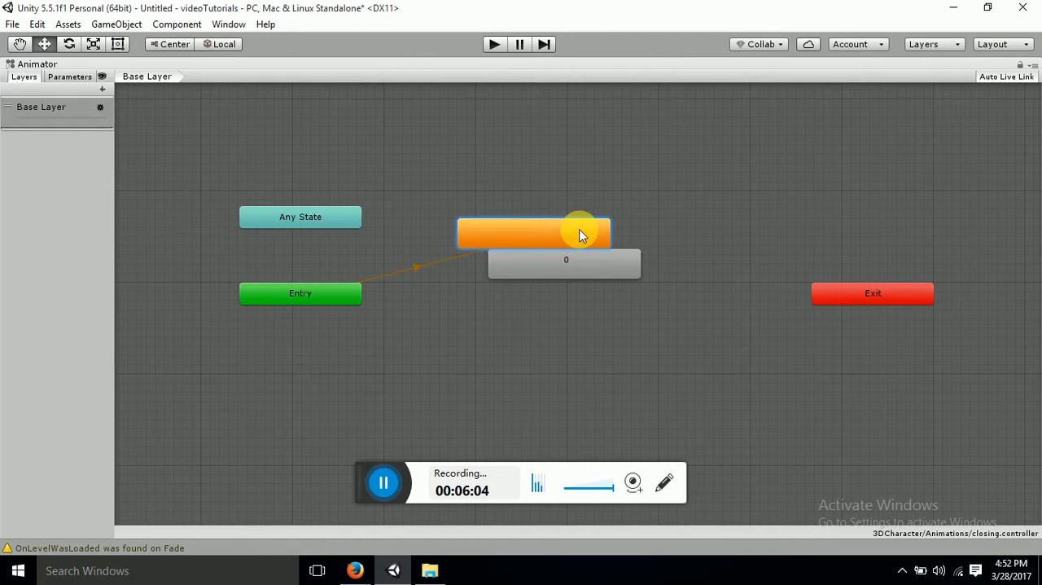
left_click_drag(583, 274, 558, 312)
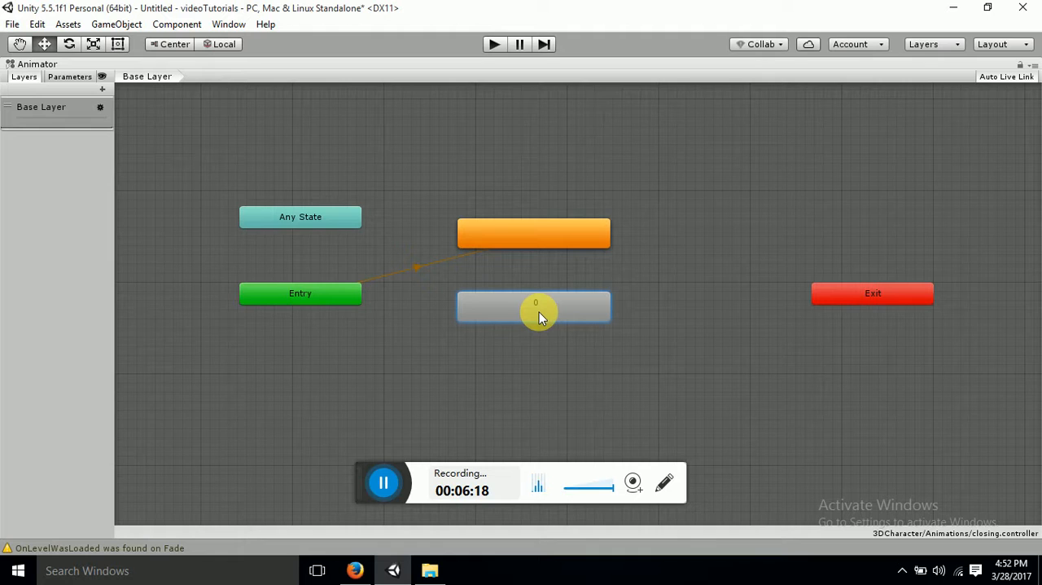
right_click(539, 312)
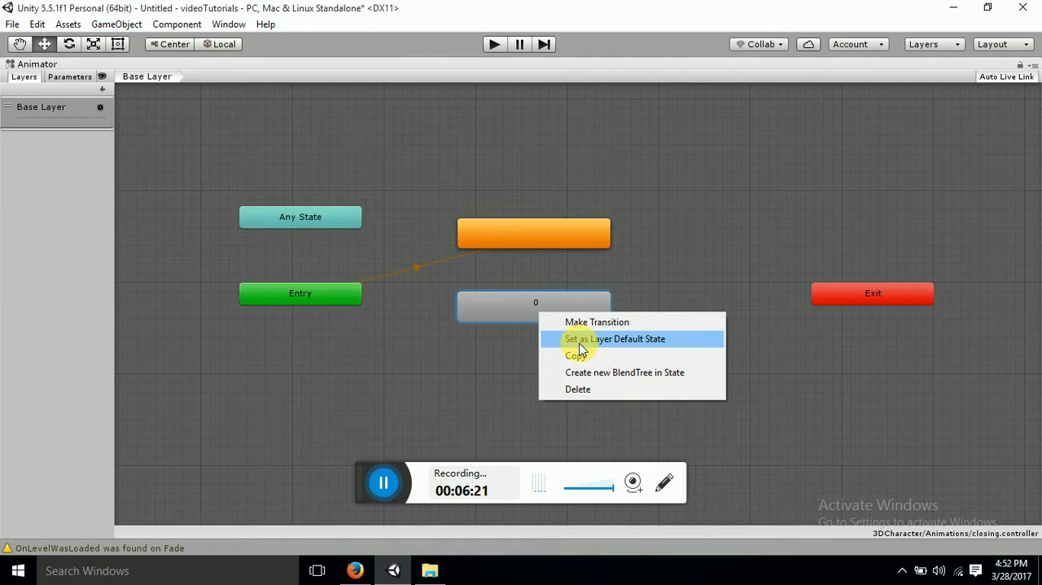
left_click(615, 342)
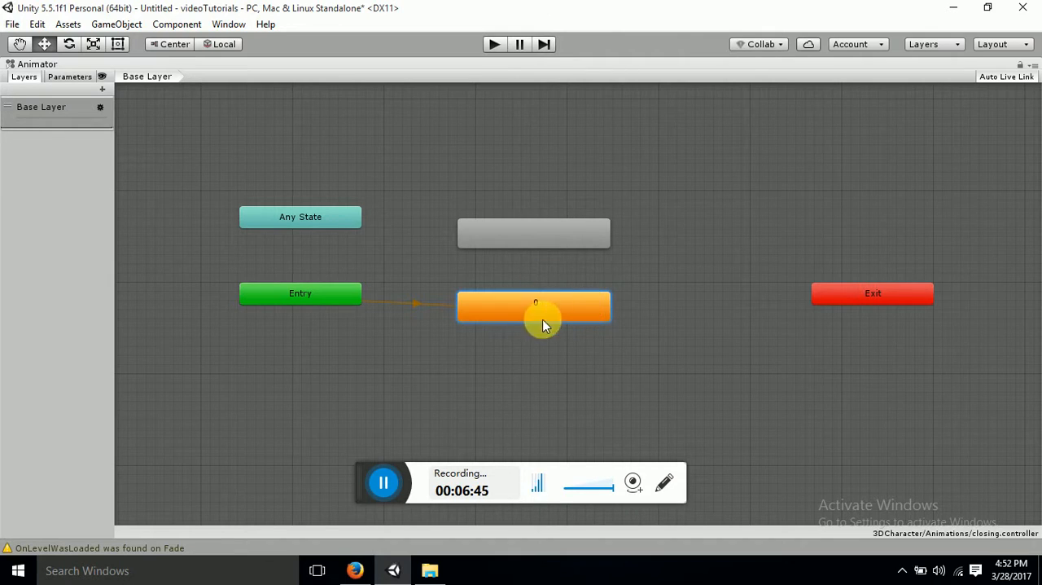
Make a transition from the default state 0 to the original unnamed state above it
right_click(589, 311)
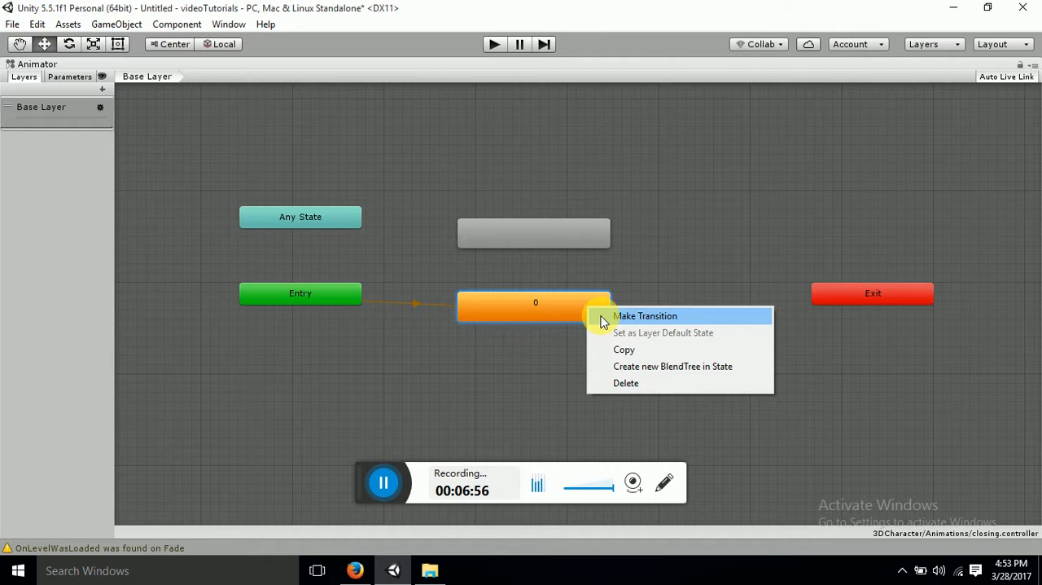
left_click(602, 320)
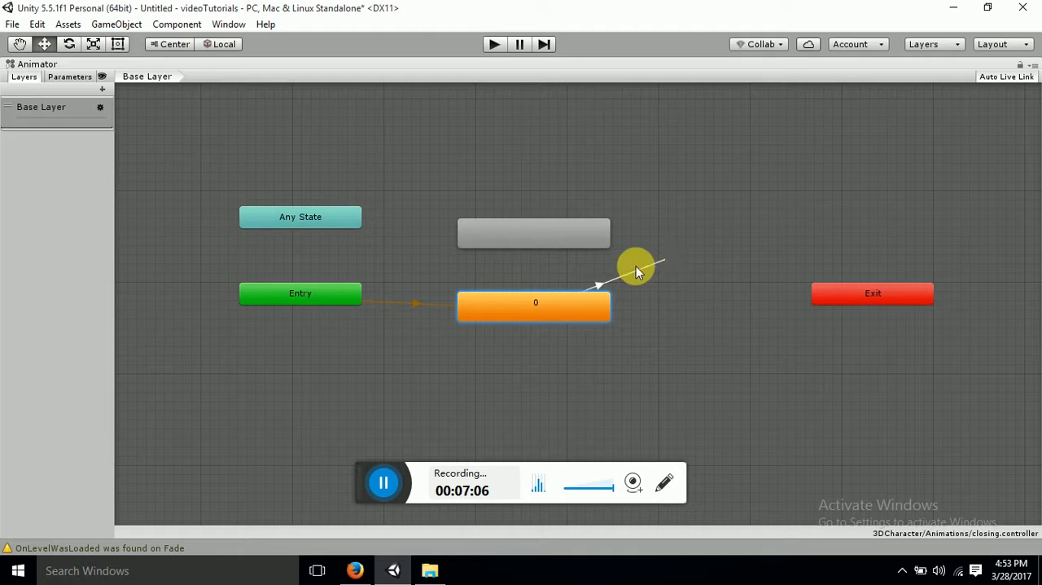
left_click(554, 305)
left_click(544, 239)
Restore the Animator window to the docked layout, select the closing character, and widen the Animator beside the Scene view
right_click(508, 70)
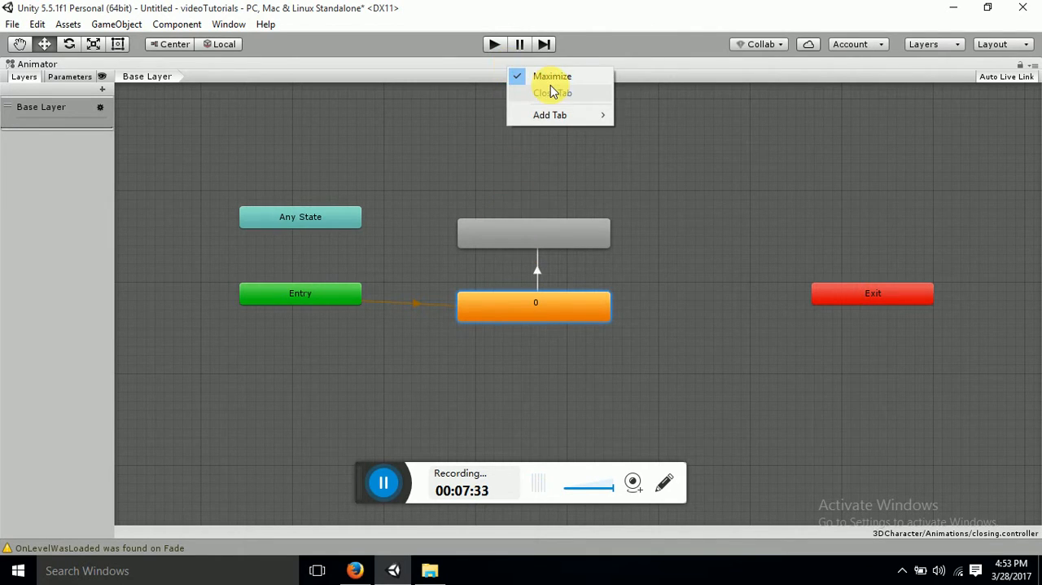
left_click(533, 76)
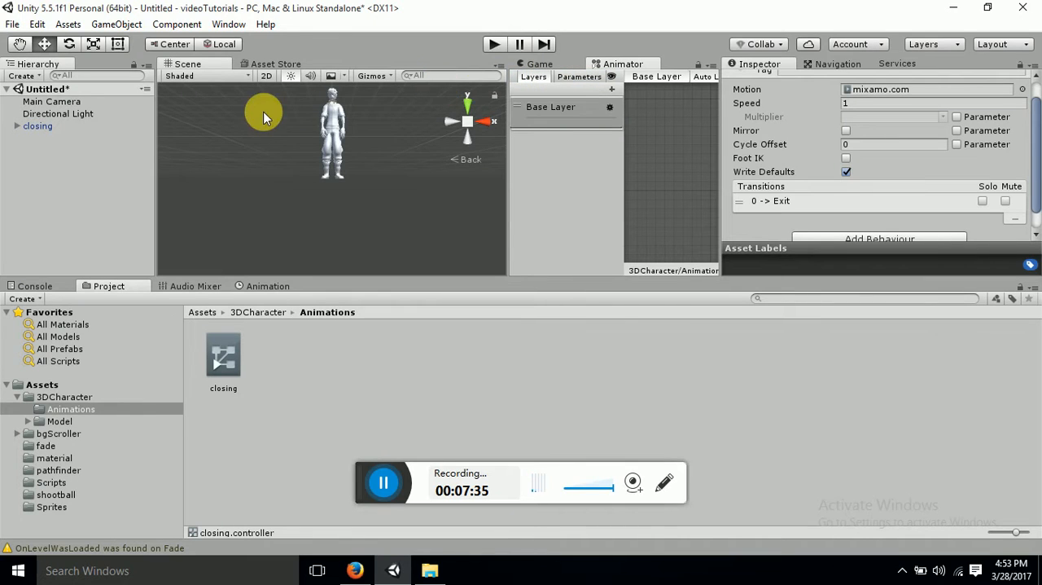
left_click(49, 126)
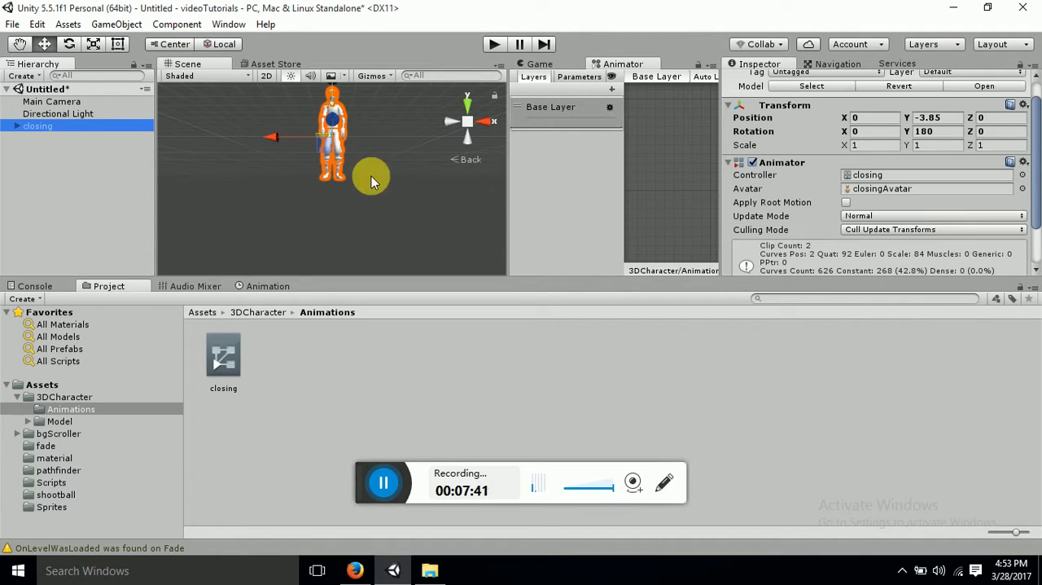
left_click_drag(509, 193, 340, 174)
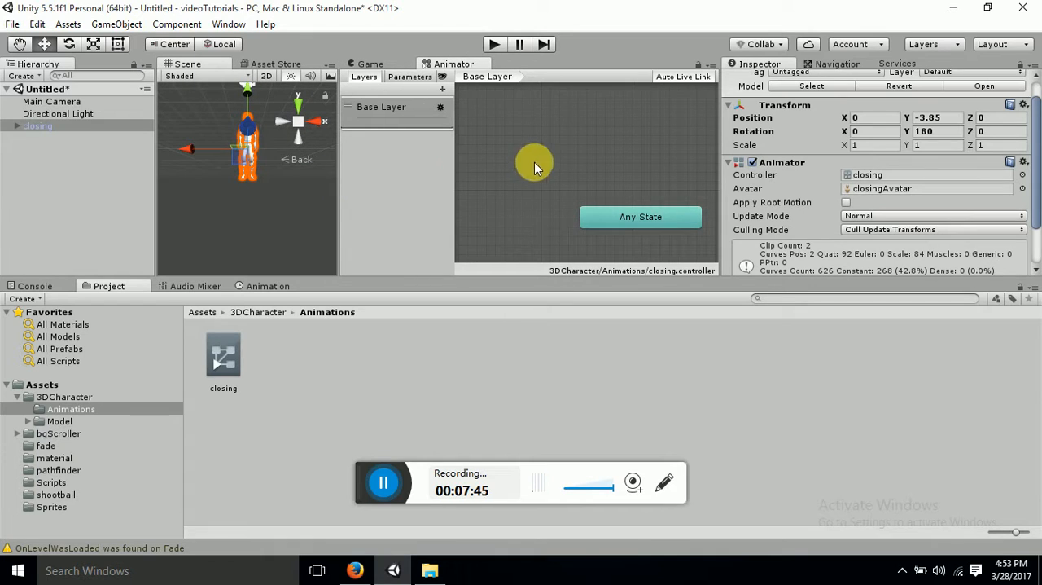
left_click(590, 159)
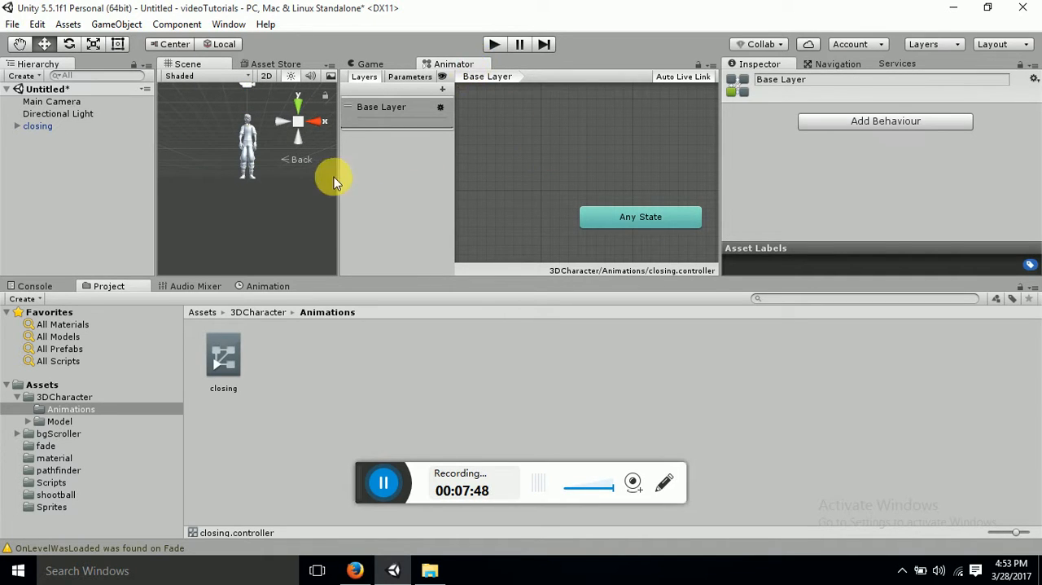
With the closing character selected, maximize the Animator and run the scene twice to watch its states, stopping play mode each time
left_click(42, 127)
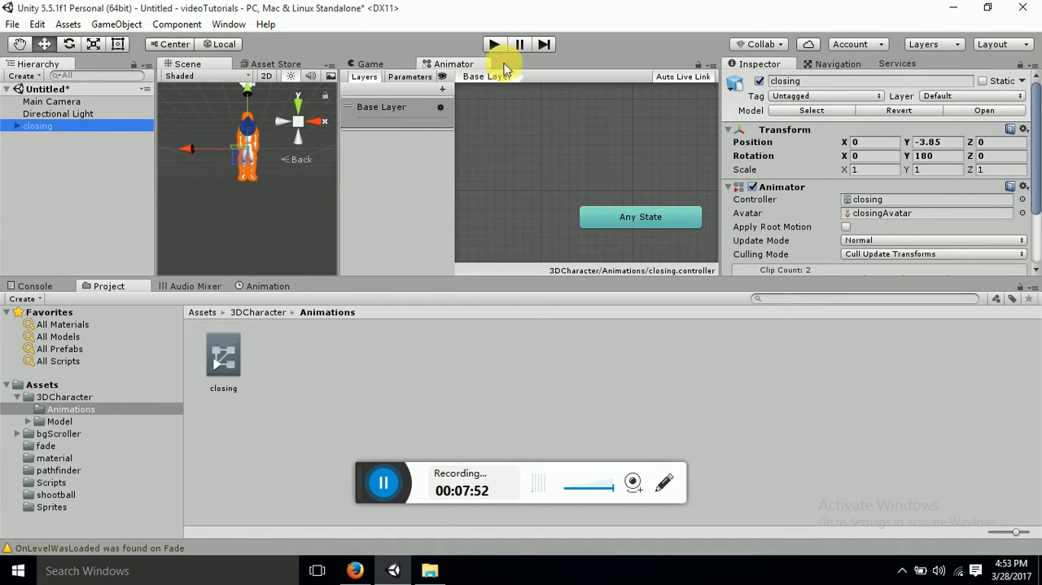
right_click(469, 66)
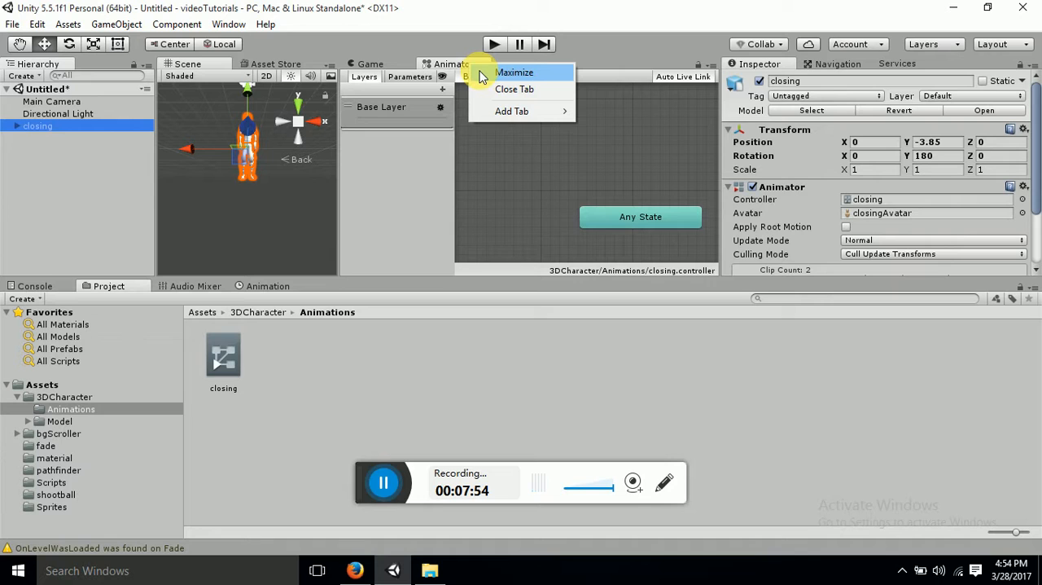
left_click(513, 72)
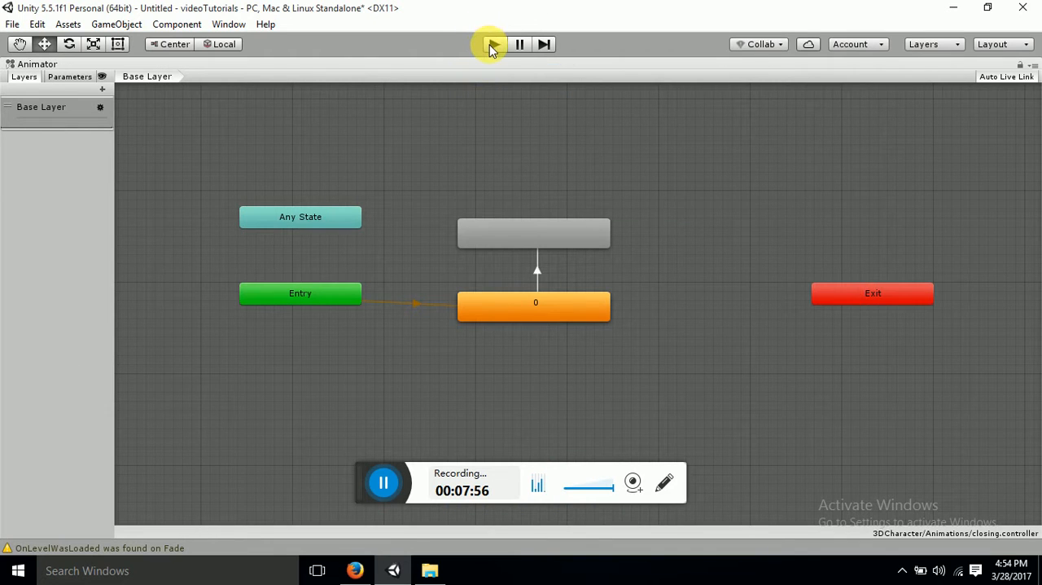
left_click(491, 48)
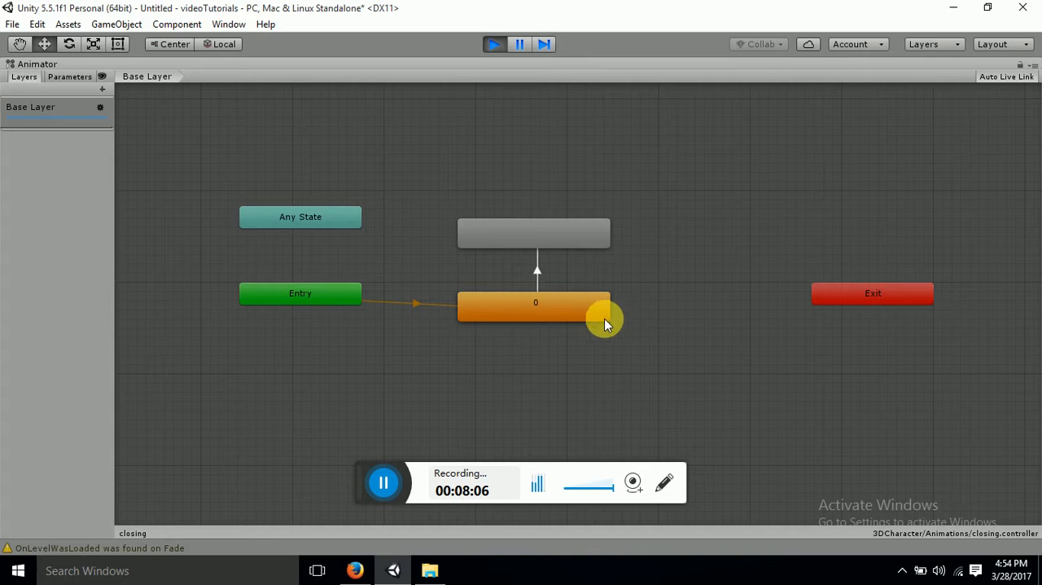
left_click(544, 236)
right_click(544, 237)
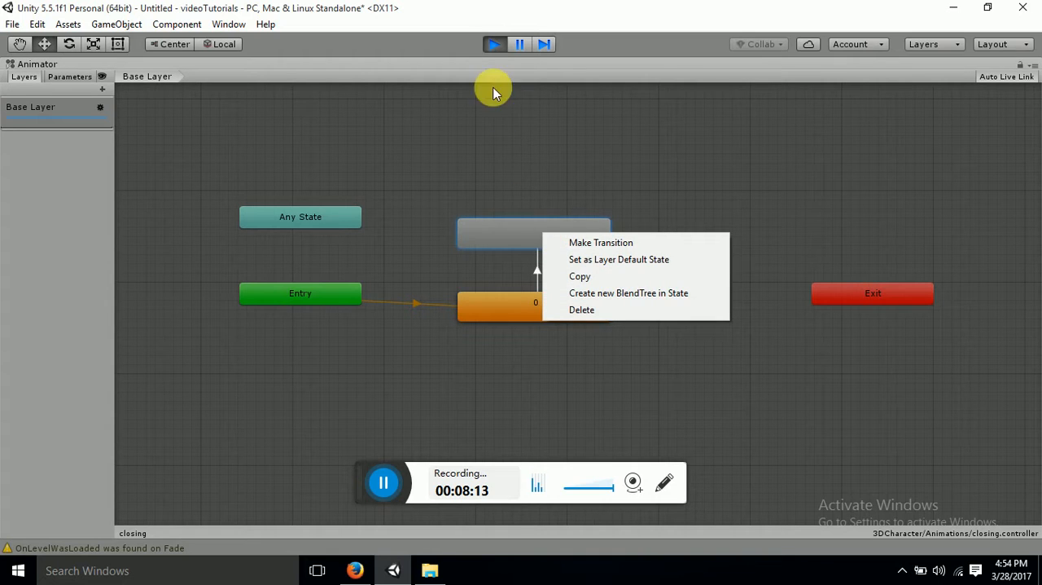
left_click(495, 44)
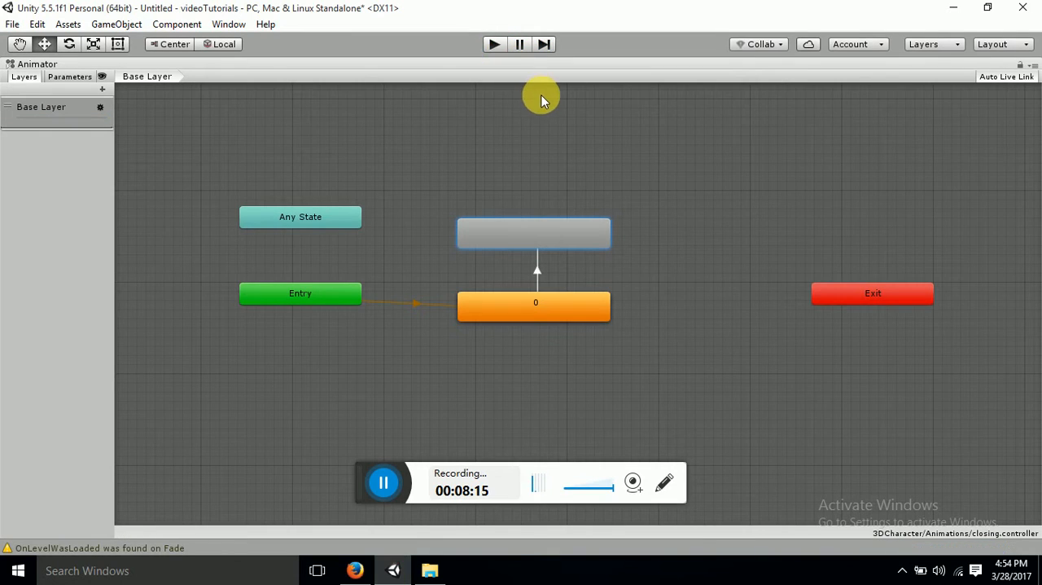
left_click(494, 47)
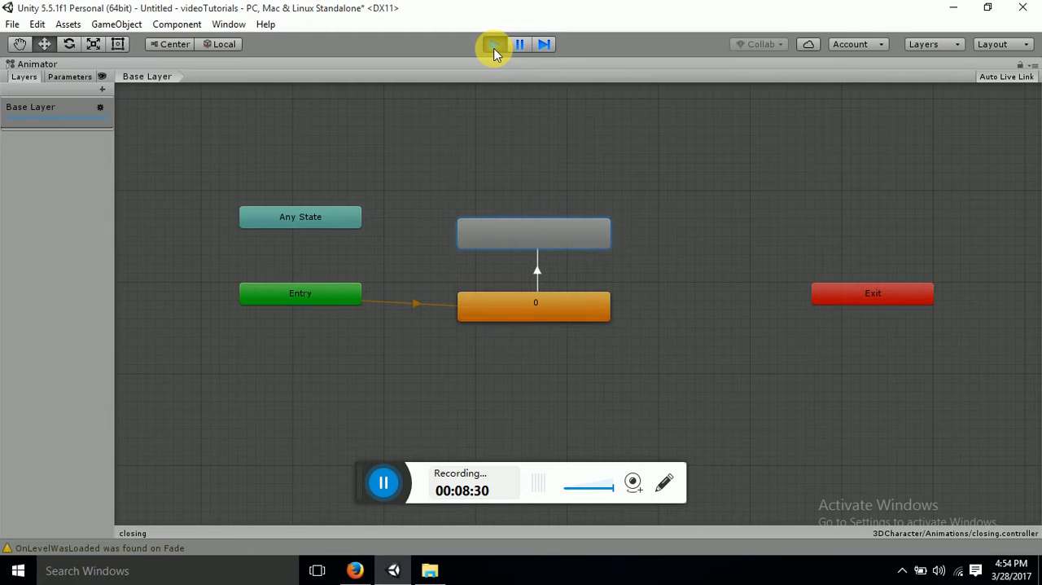
left_click(494, 45)
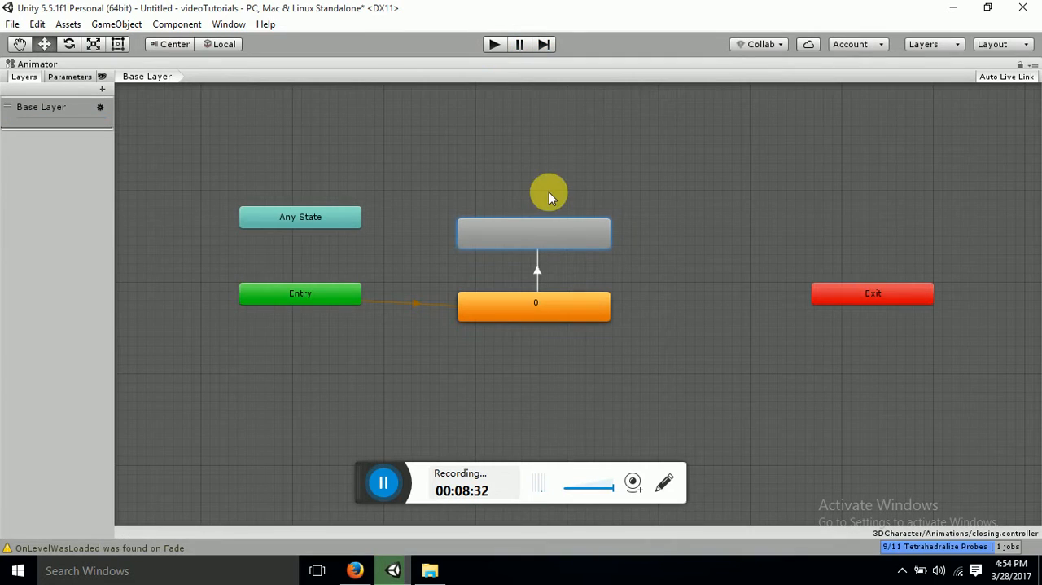
Try a return transition from the unnamed state to default state 0, test it in play mode, and stop
right_click(547, 236)
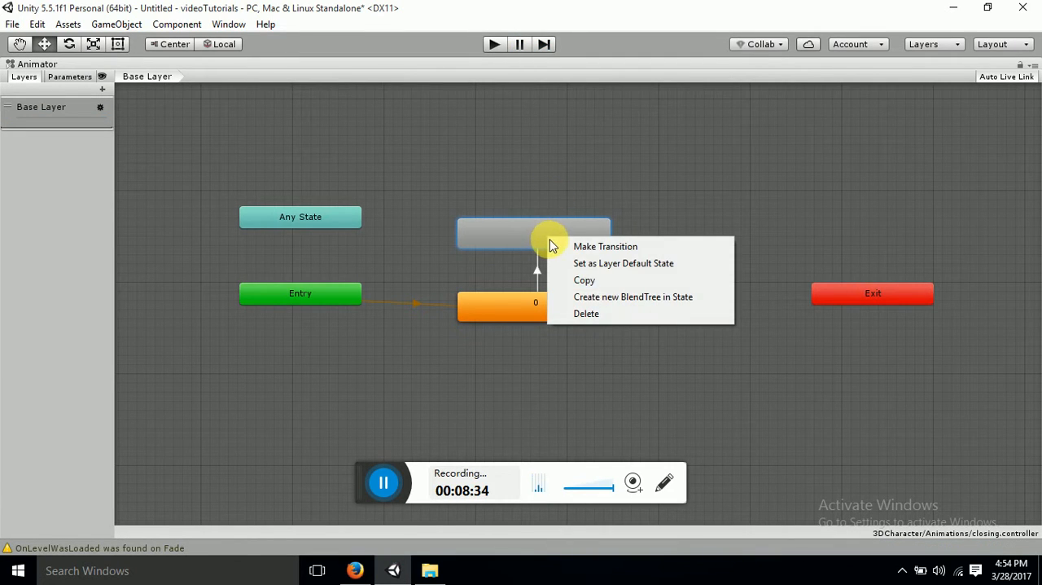
left_click(557, 246)
left_click(553, 301)
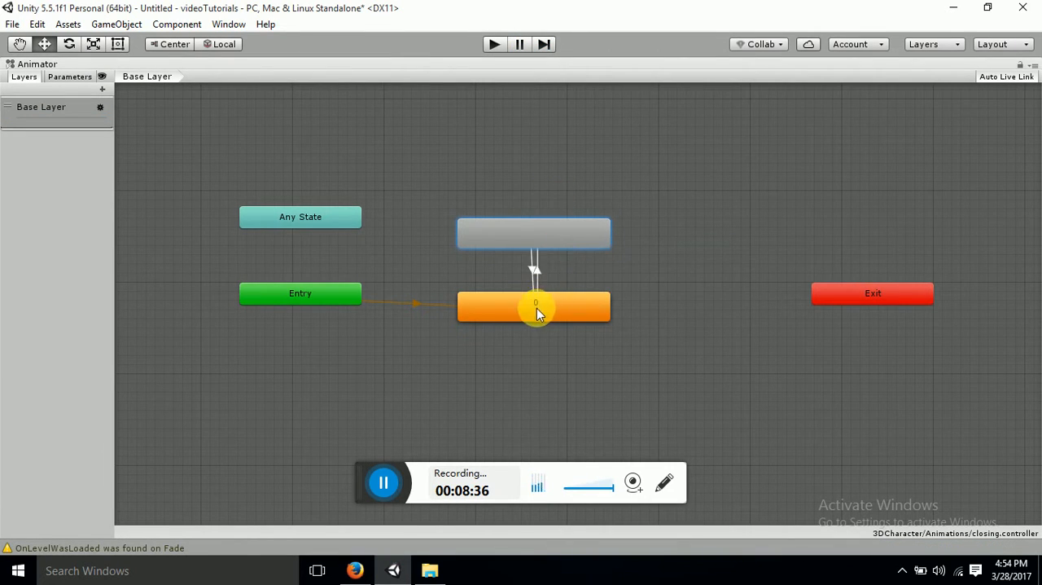
left_click(492, 46)
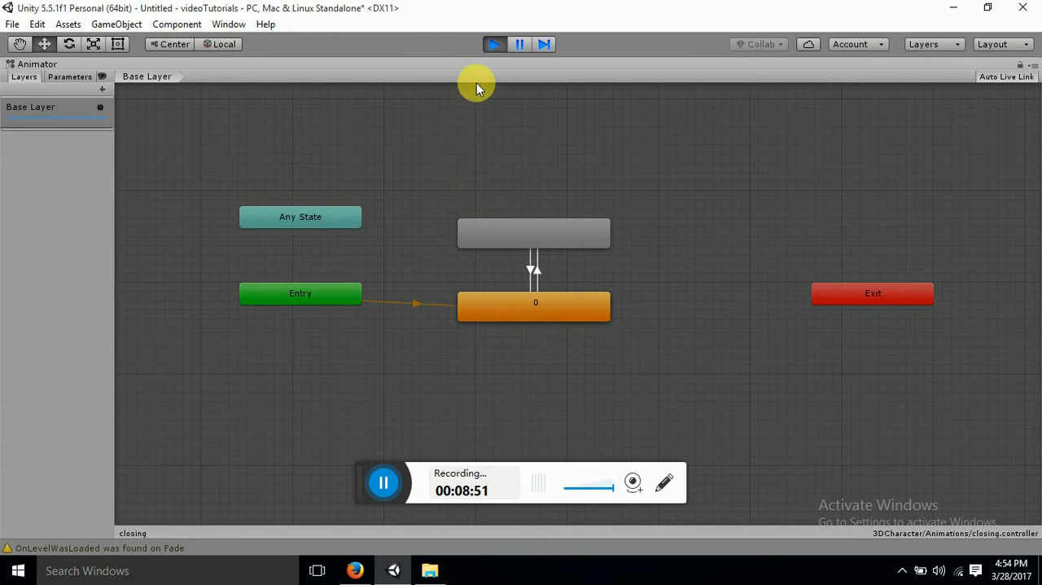
left_click(492, 47)
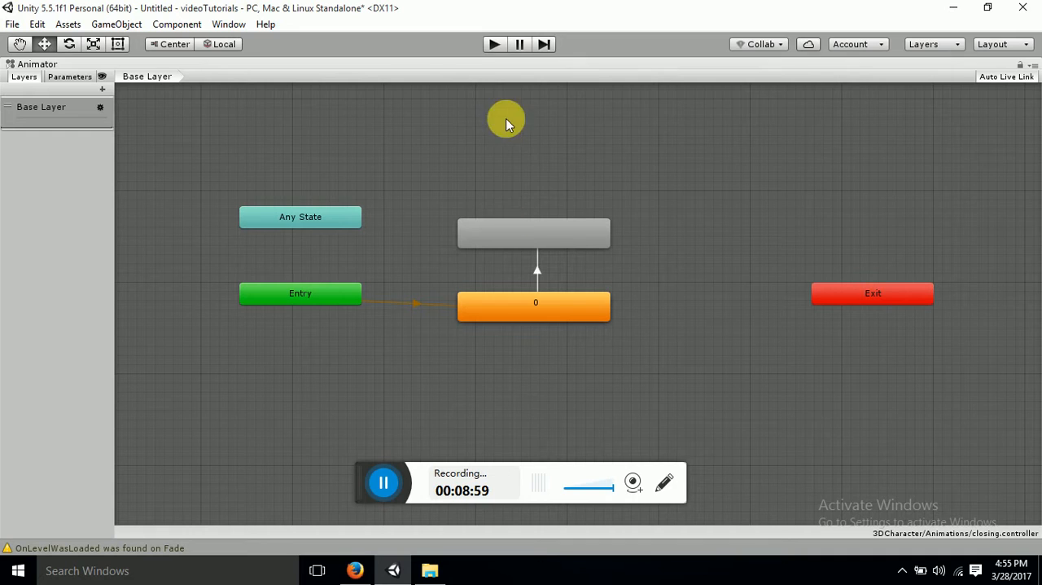
Restore the docked layout and inspect the mixamo.com clip inside the closing model in the 3DCharacter Model folder
right_click(547, 65)
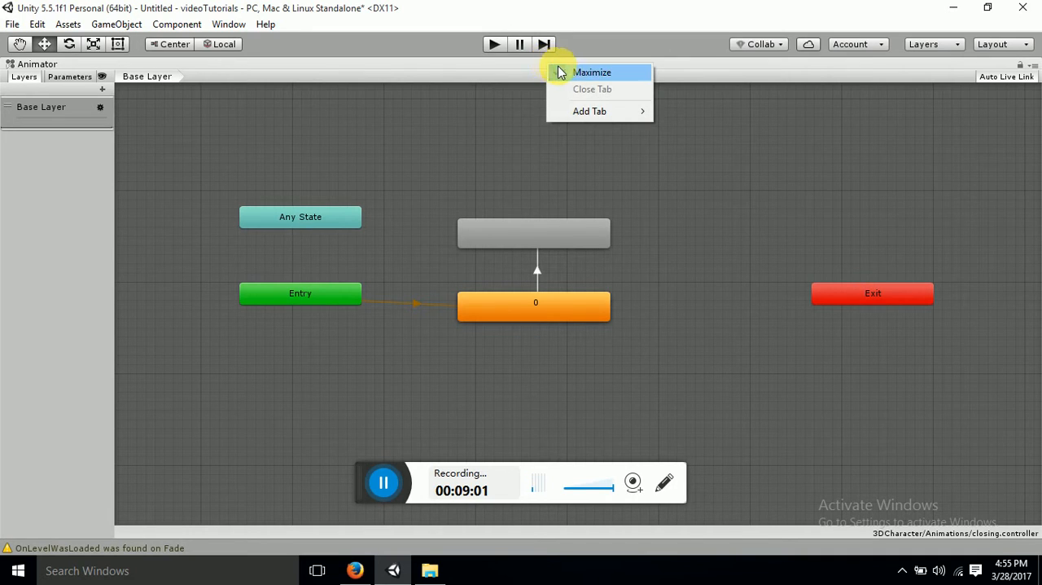
left_click(568, 75)
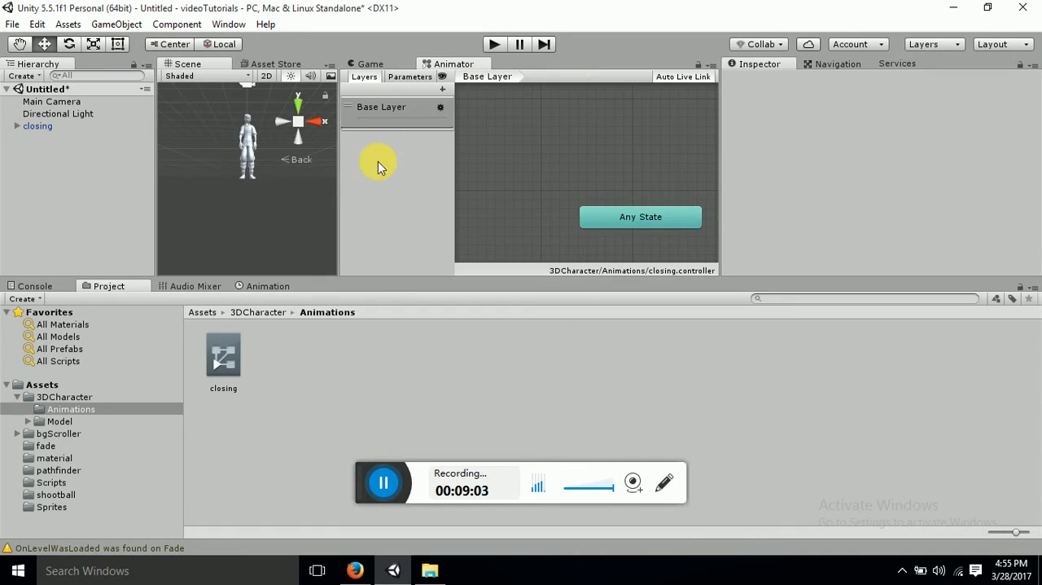
left_click(247, 313)
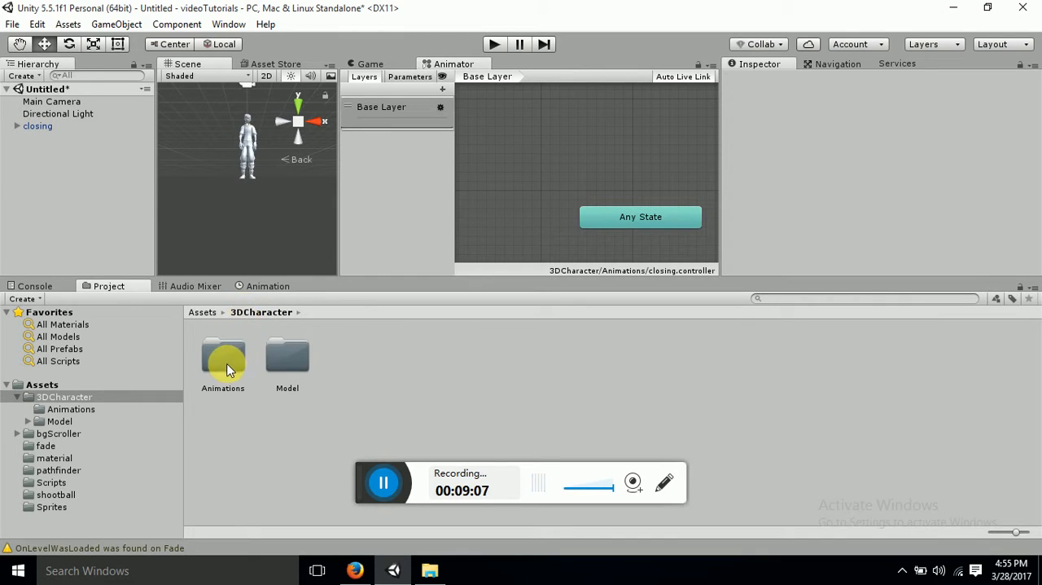
double_click(290, 358)
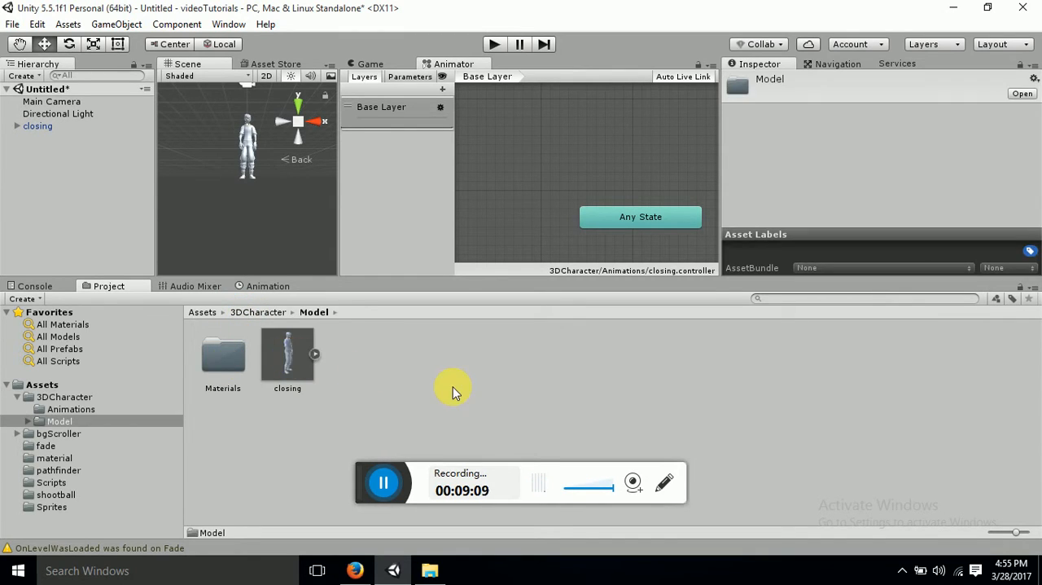
left_click(316, 353)
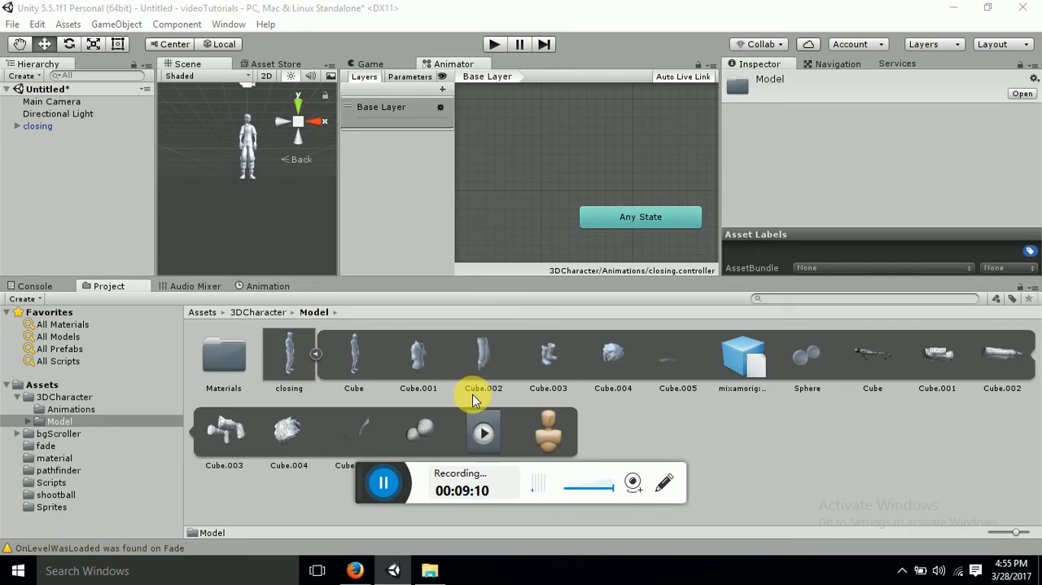
left_click(483, 429)
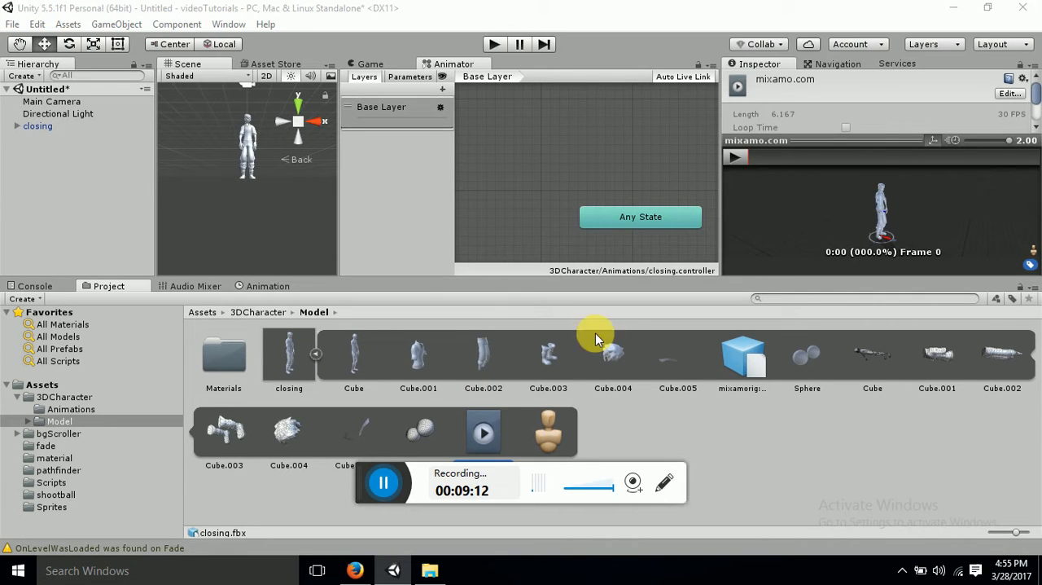
left_click(862, 143)
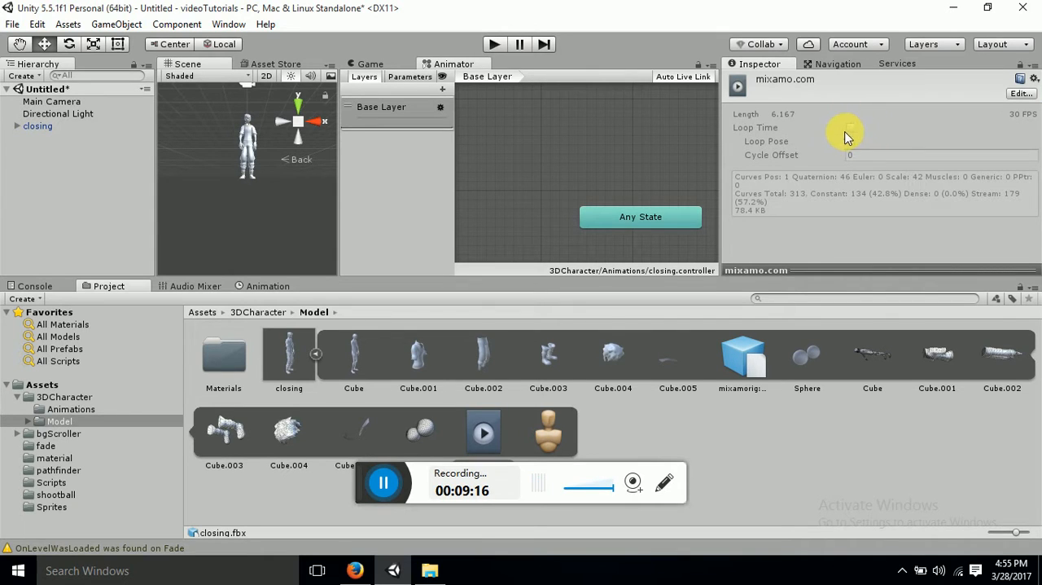
Examine the mixamo.com clip's range and Loop Time options in the closing model's animation import settings
left_click(297, 355)
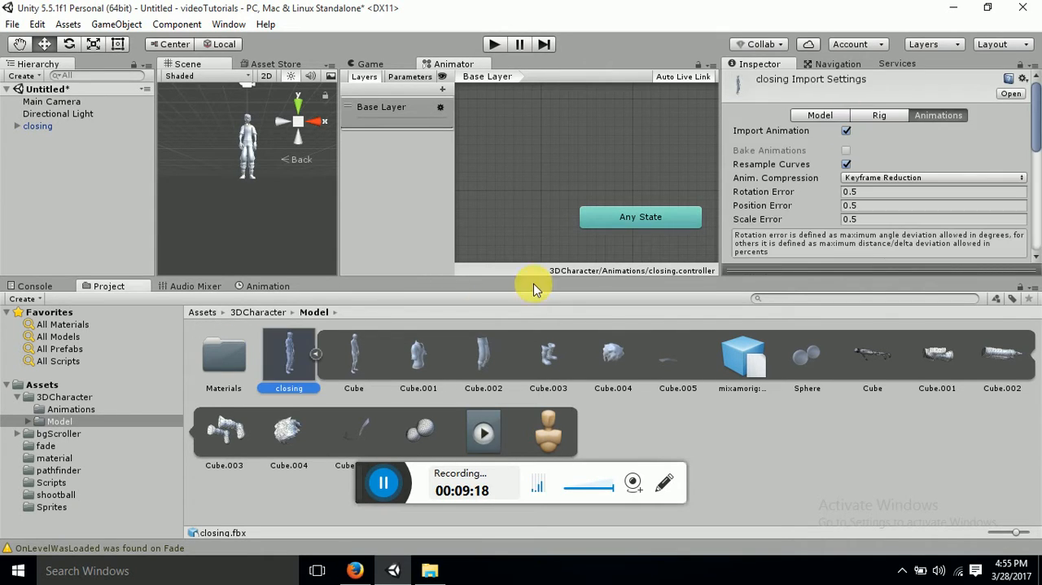
scroll(846, 160, "down", 3)
scroll(845, 161, "down", 3)
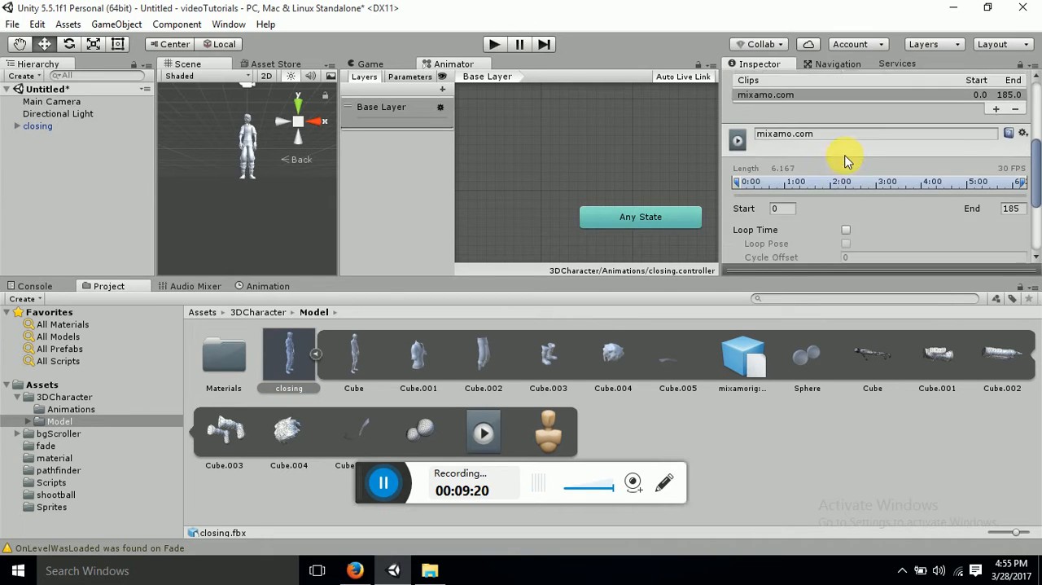
scroll(846, 161, "down", 2)
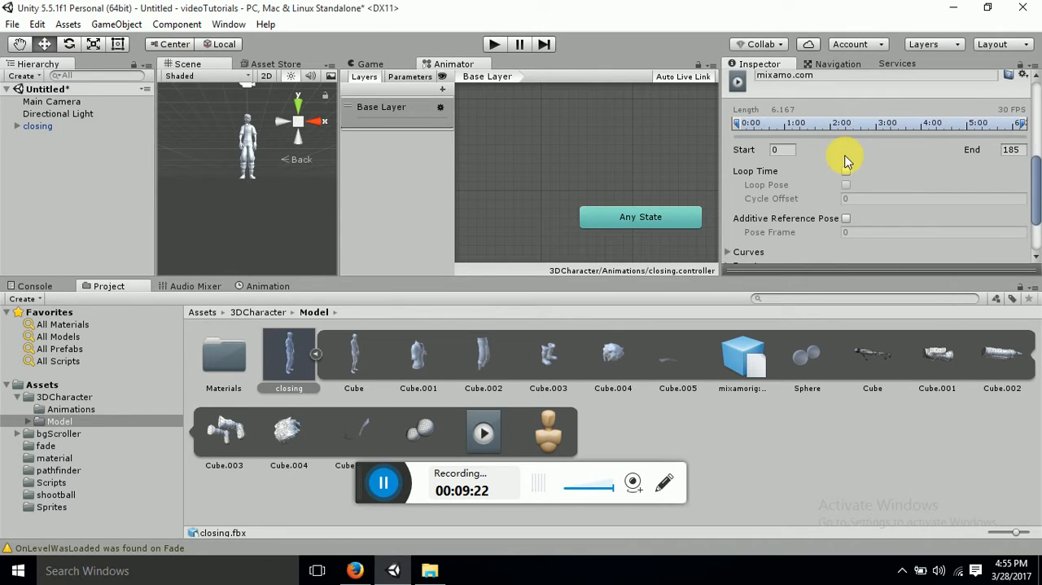
scroll(845, 160, "up", 3)
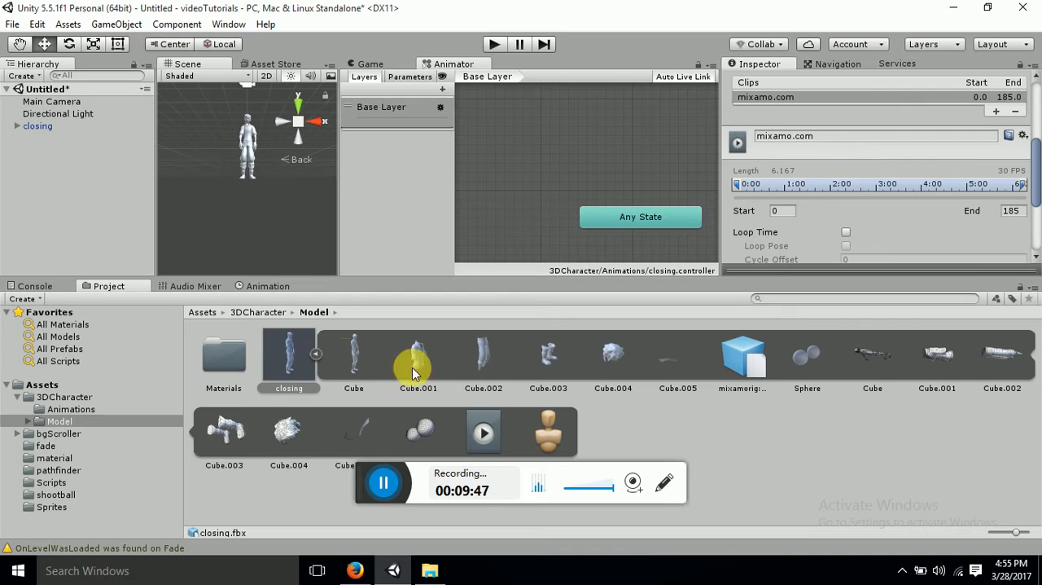
Set the closing model's rig Animation Type to Humanoid and apply the import settings
left_click(294, 355)
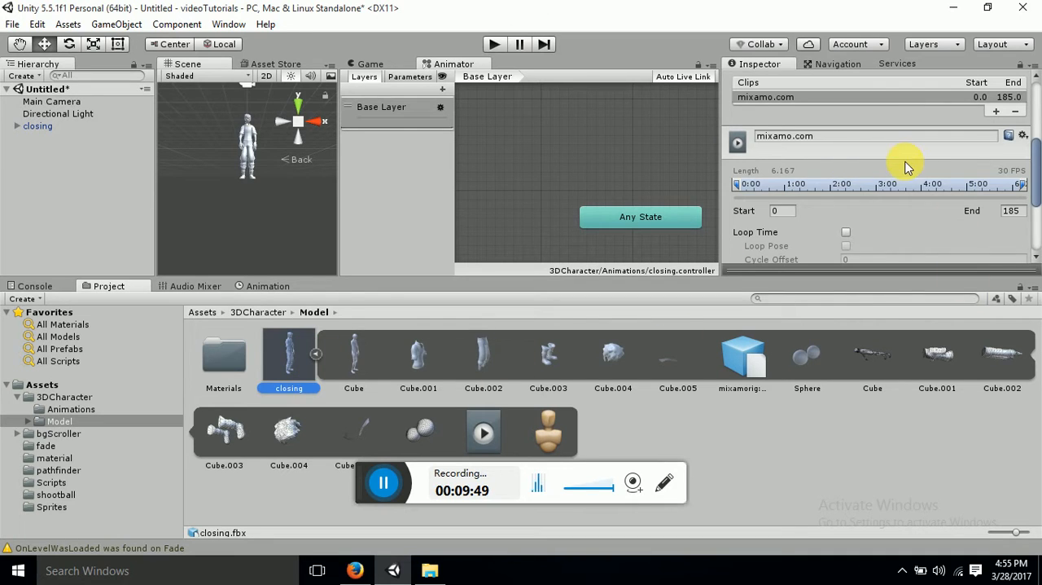
scroll(900, 164, "up", 5)
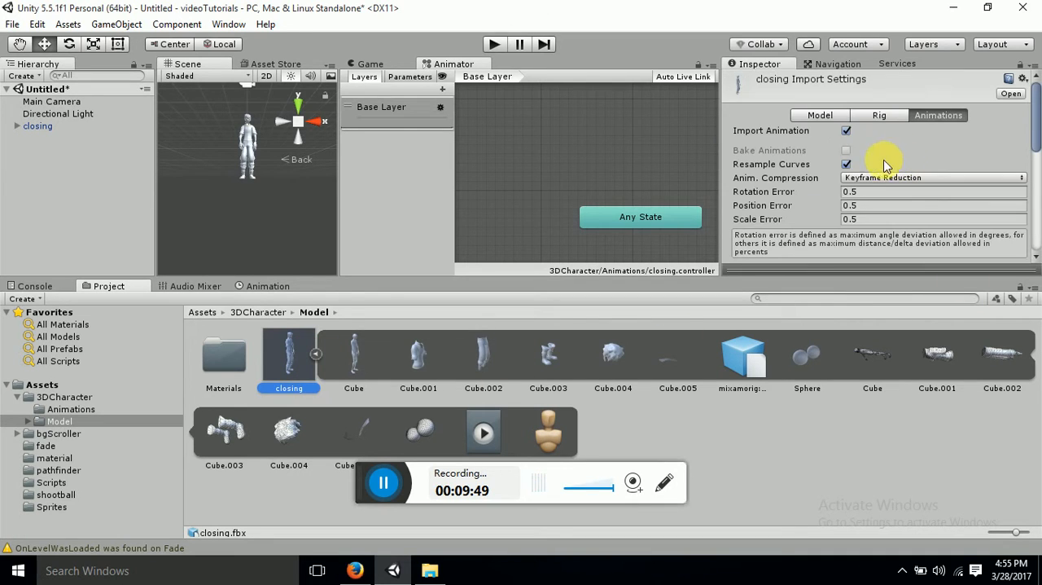
left_click(876, 119)
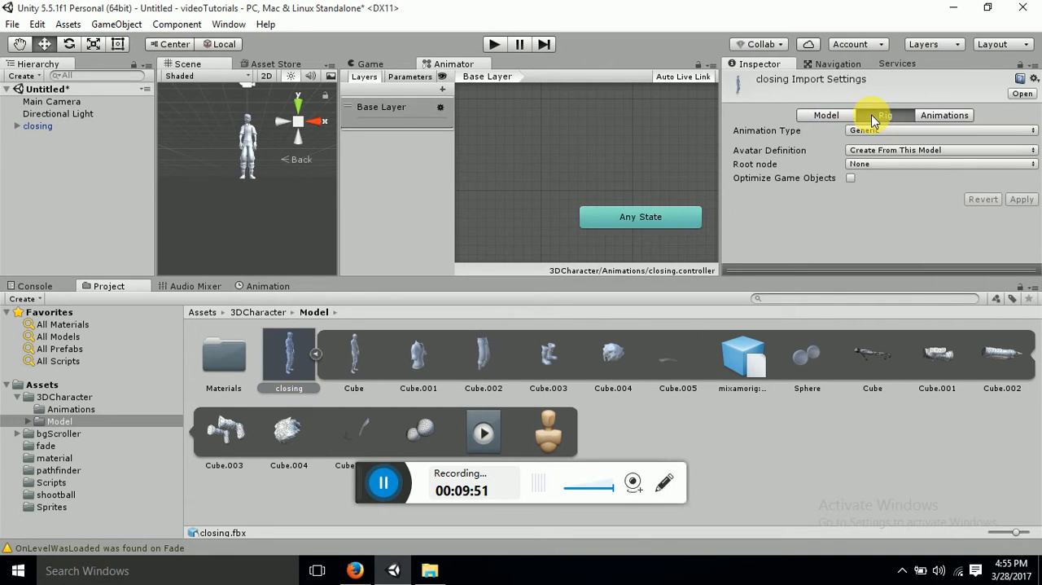
left_click(913, 131)
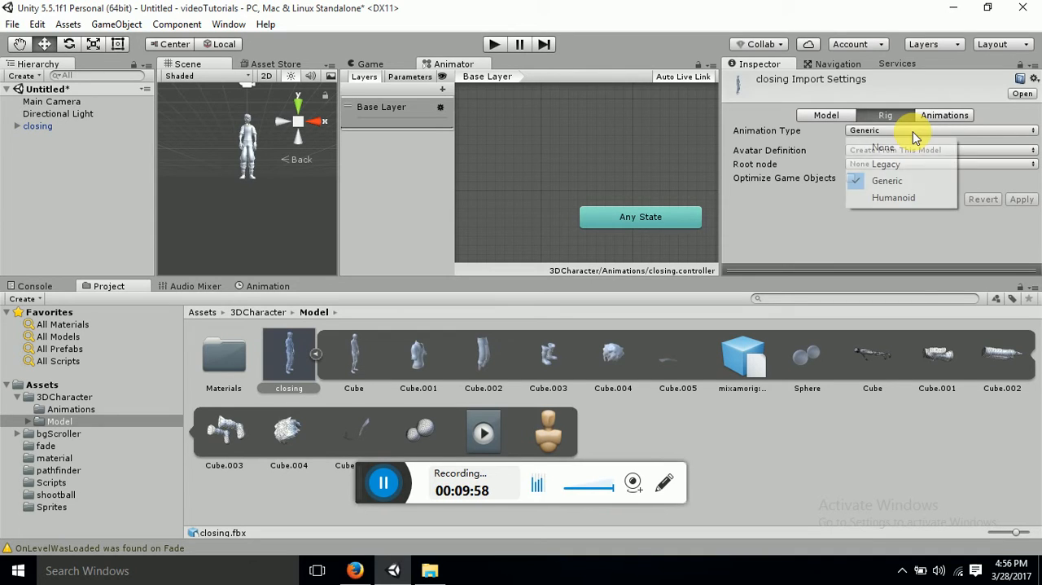
left_click(907, 196)
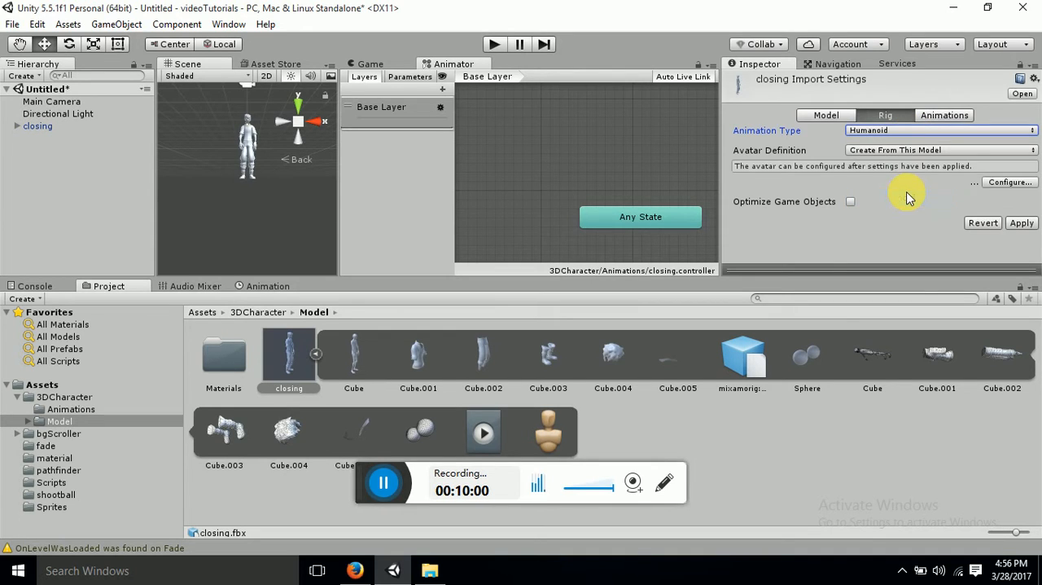
left_click(1026, 228)
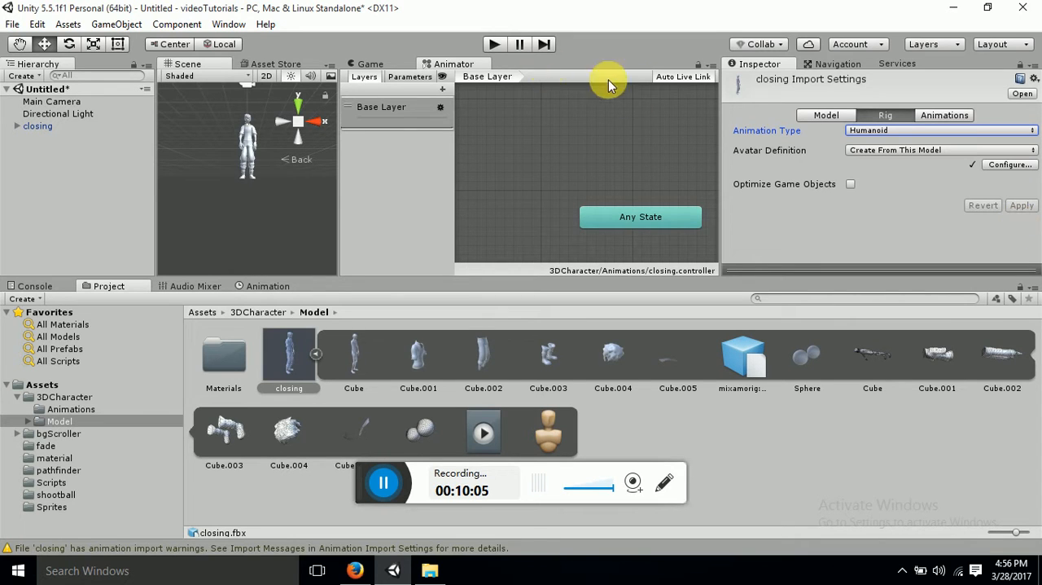
Select the closing character in the scene, maximize the Animator, run the scene to check its states, and stop
left_click(65, 126)
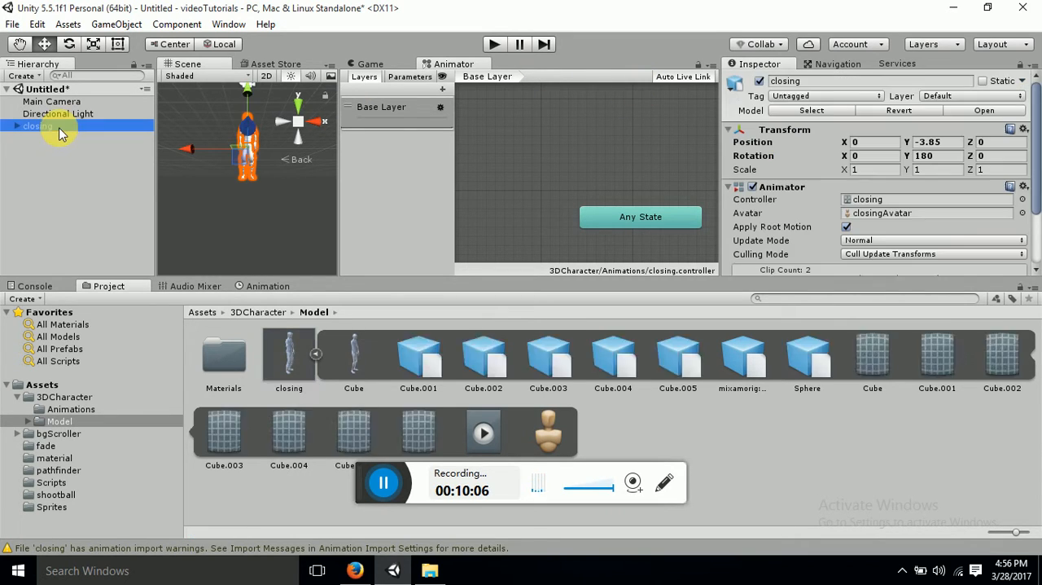
right_click(474, 65)
left_click(494, 44)
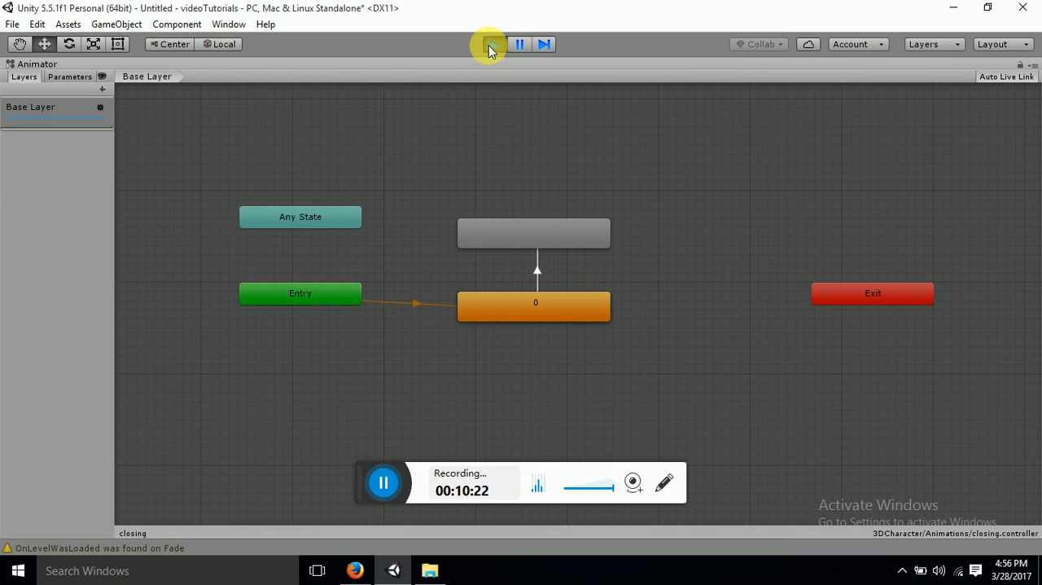
left_click(491, 45)
Restore the Animator window from maximized to the docked layout
right_click(493, 65)
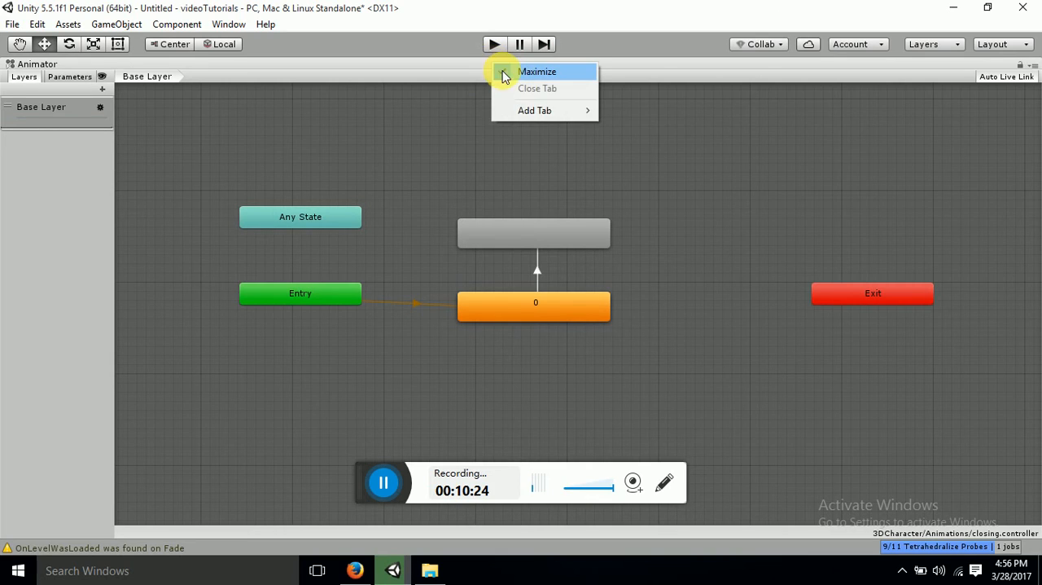
left_click(514, 72)
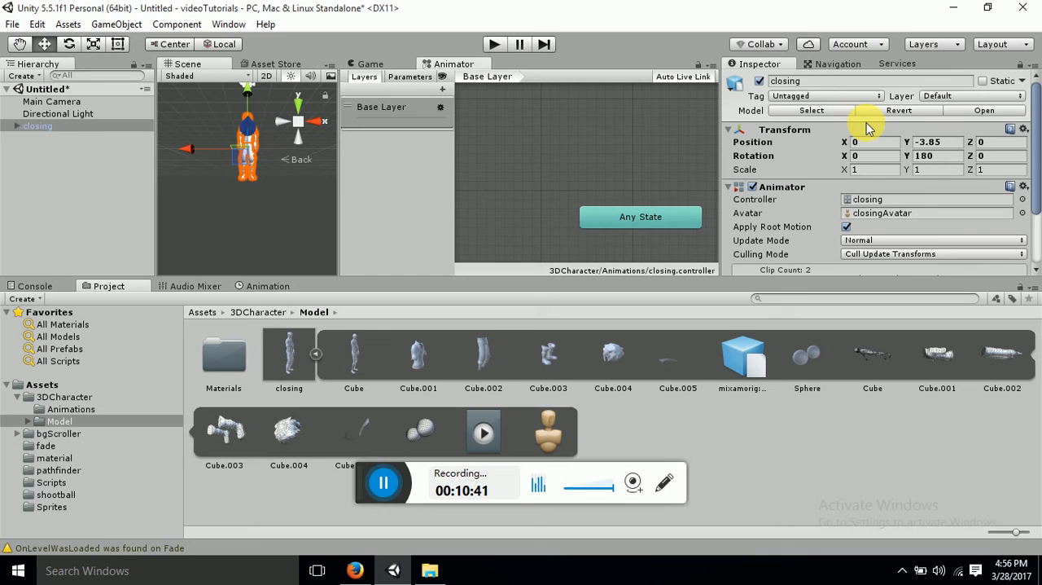
left_click(520, 44)
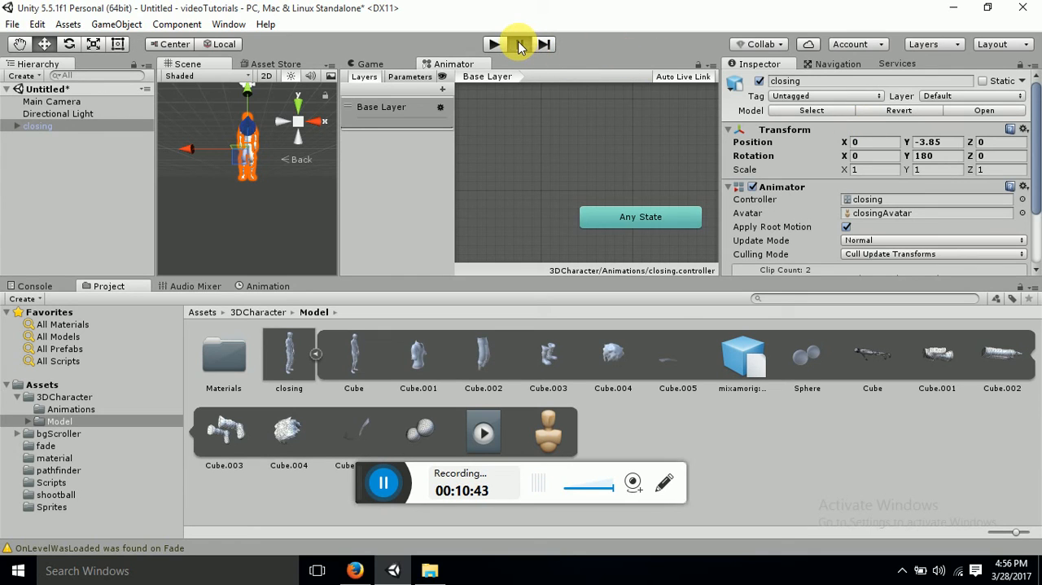